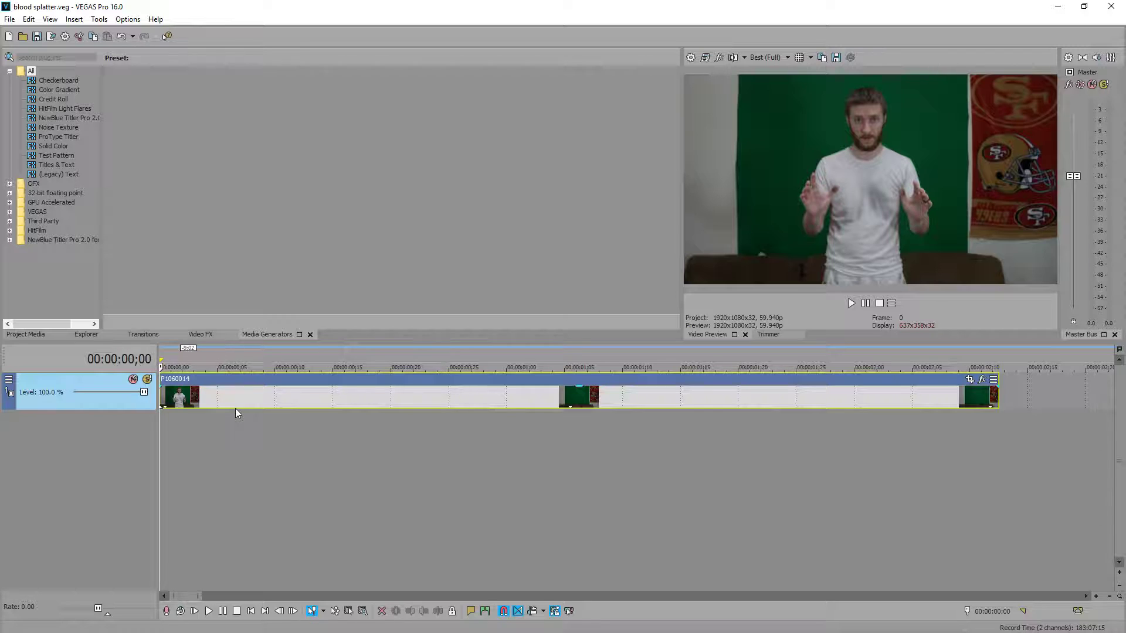
# - Insert two new video tracks for the effect above the P1060014 footage
pyautogui.rightClick(88, 430)
pyautogui.click(129, 463)
pyautogui.rightClick(114, 464)
pyautogui.click(166, 496)
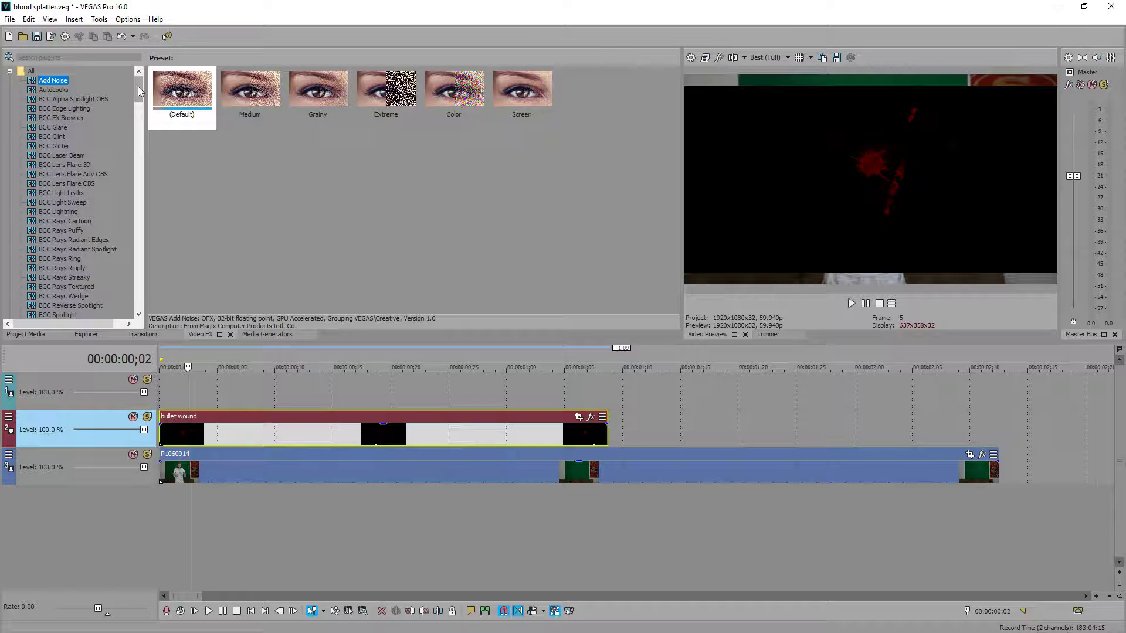
# - Apply the default Chroma Keyer effect to the bullet wound event and move its settings window clear of the preview
pyautogui.moveTo(140, 91); pyautogui.dragTo(234, 439)
pyautogui.click(59, 118)
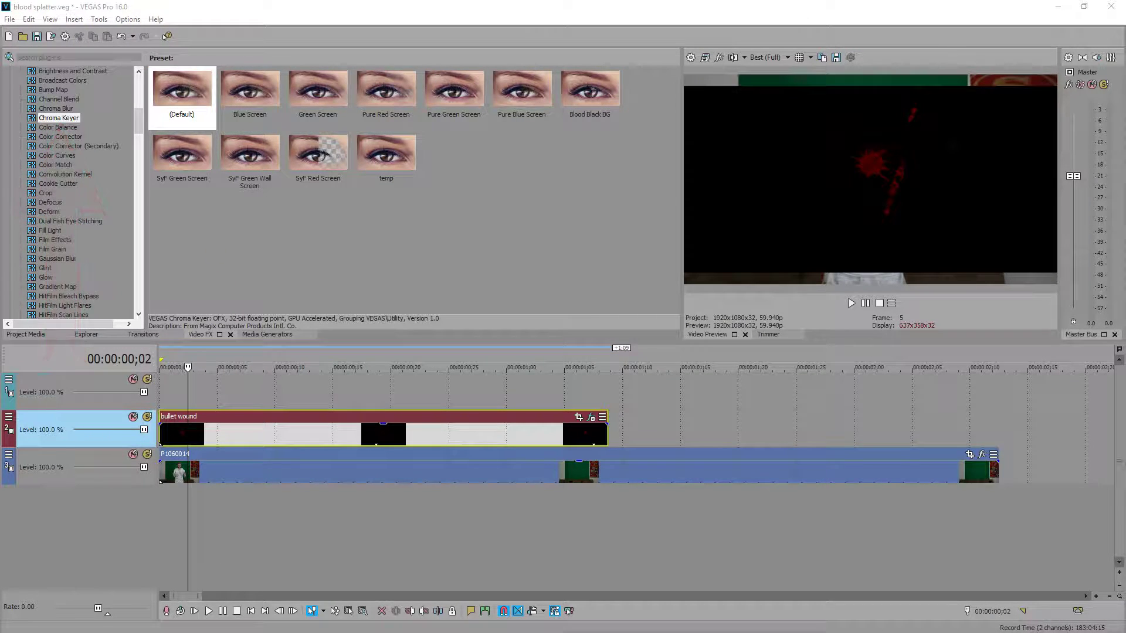
pyautogui.moveTo(404, 197); pyautogui.dragTo(459, 41)
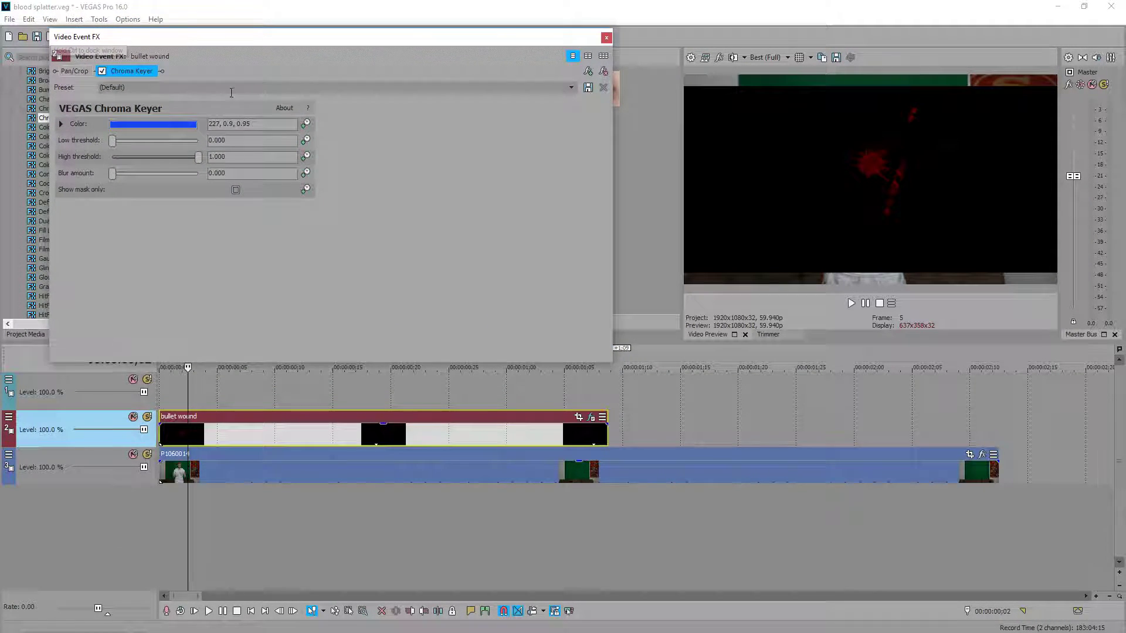
# - Key out the clip's black background in the Chroma Keyer, with a low threshold of about 0.259 and a reduced high threshold
pyautogui.click(178, 125)
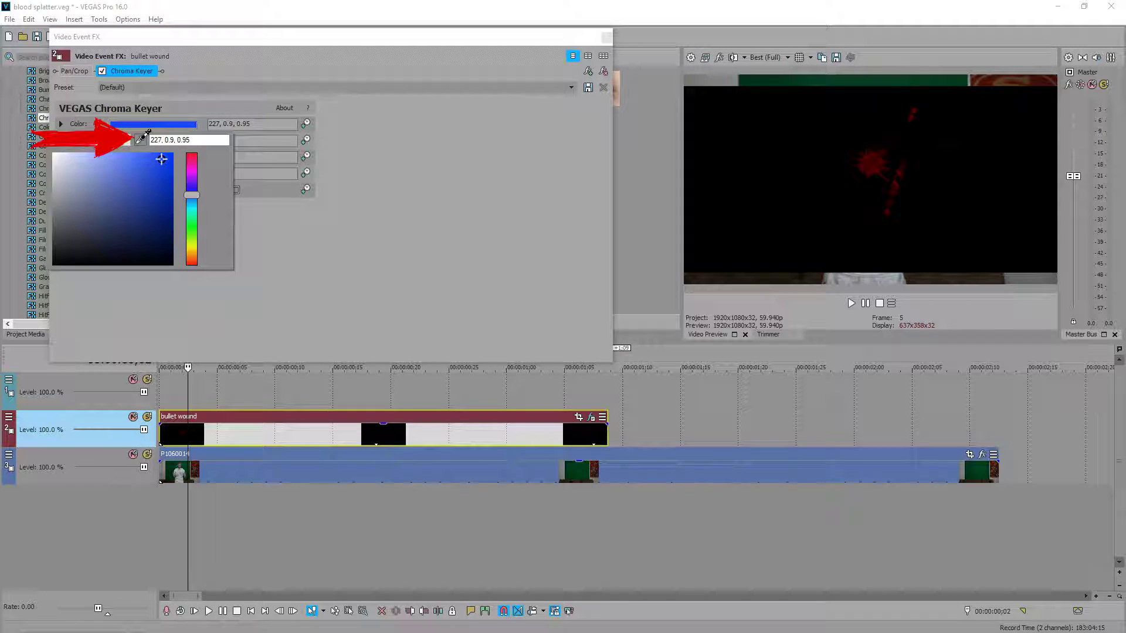
pyautogui.click(202, 425)
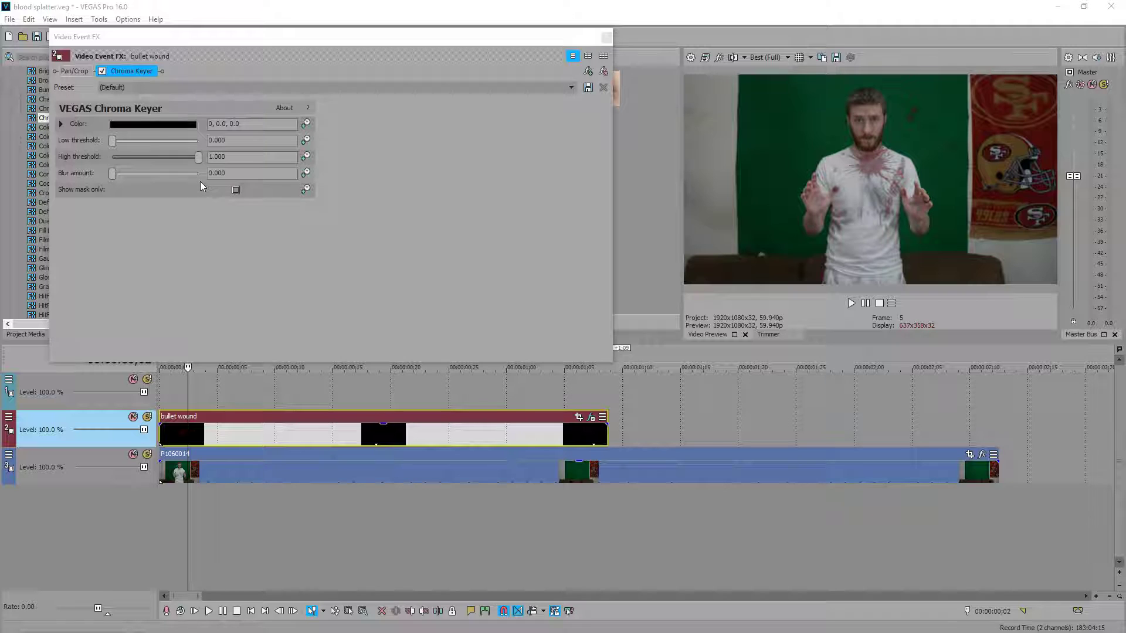
pyautogui.moveTo(113, 145); pyautogui.dragTo(136, 144)
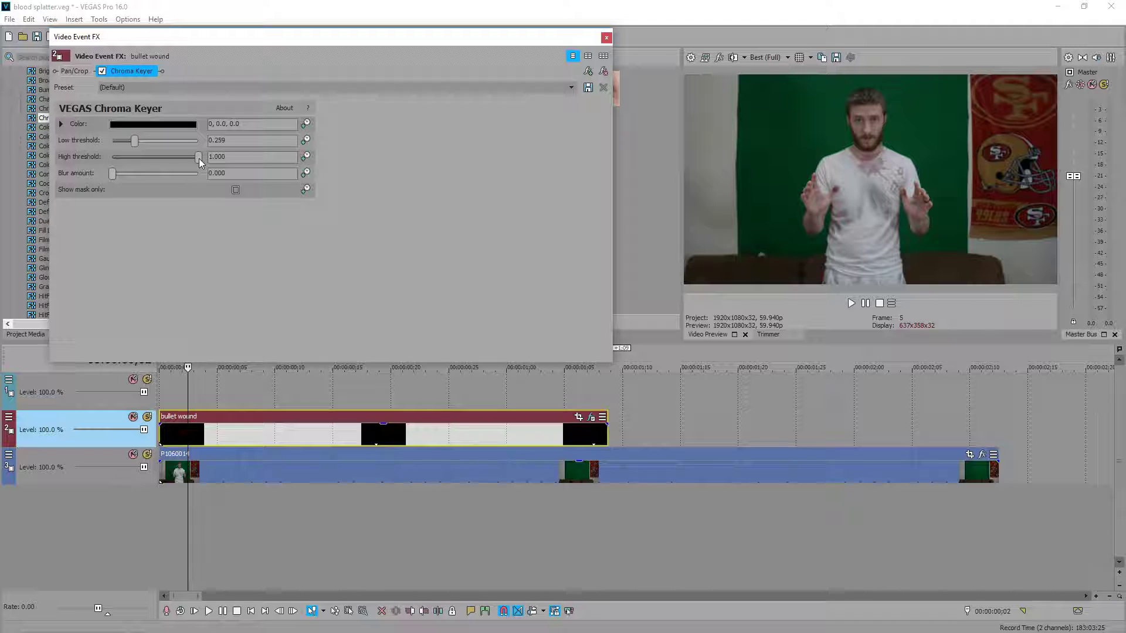
pyautogui.moveTo(200, 157); pyautogui.dragTo(146, 157)
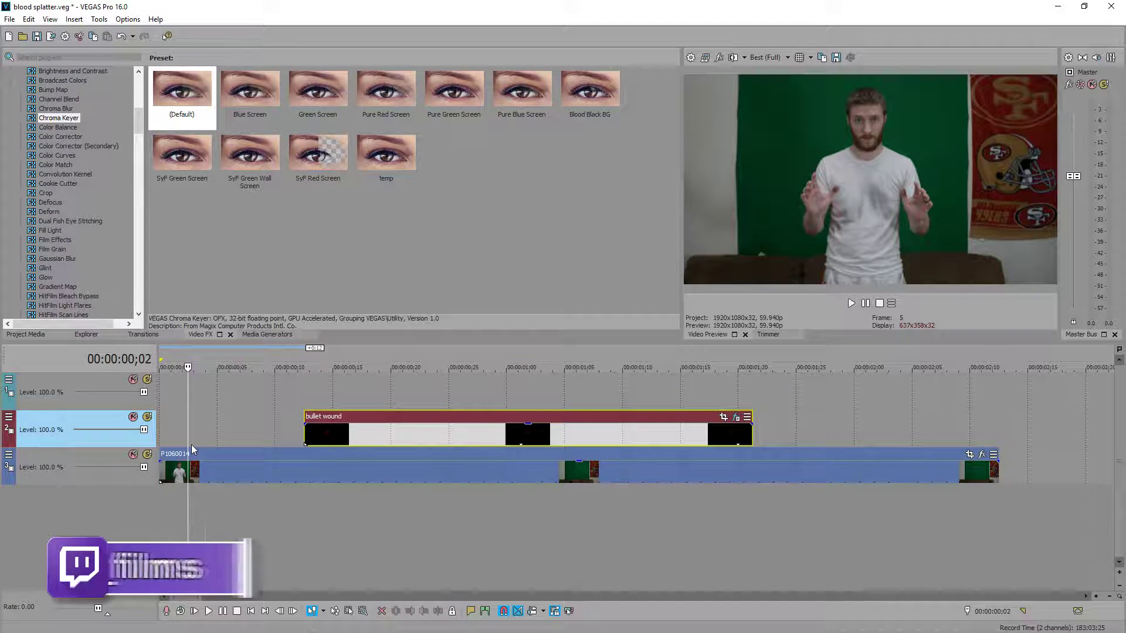
# - Play the footage to find the moment of impact and move the bullet wound event to start at 00:00:00;04
pyautogui.click(186, 476)
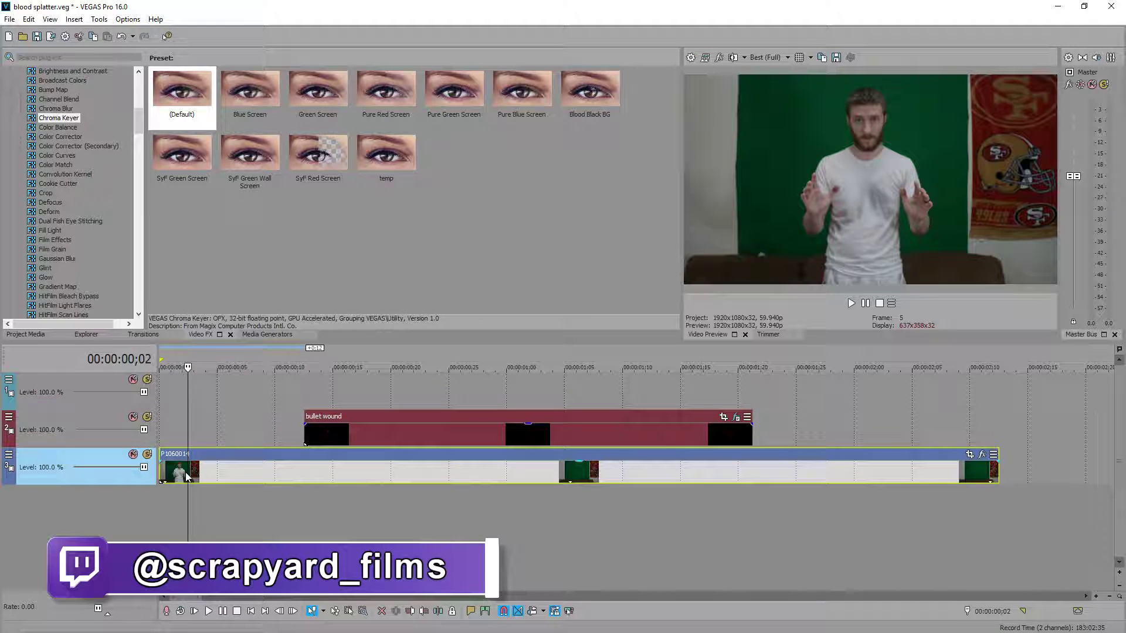
pyautogui.press('space')
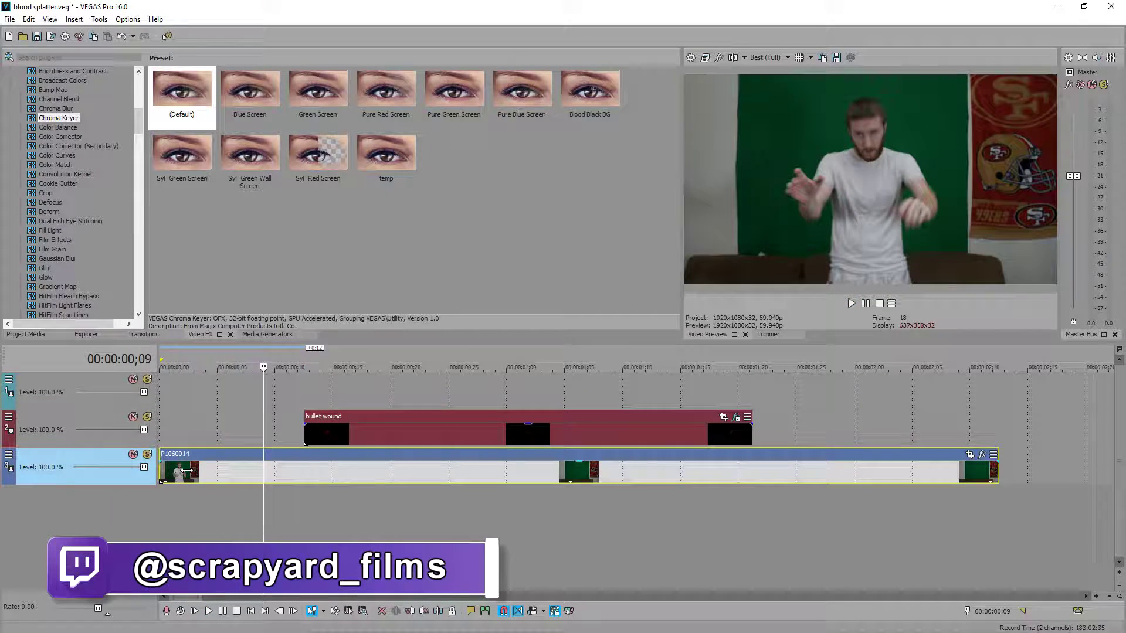
pyautogui.press('space')
pyautogui.moveTo(311, 439); pyautogui.dragTo(212, 440)
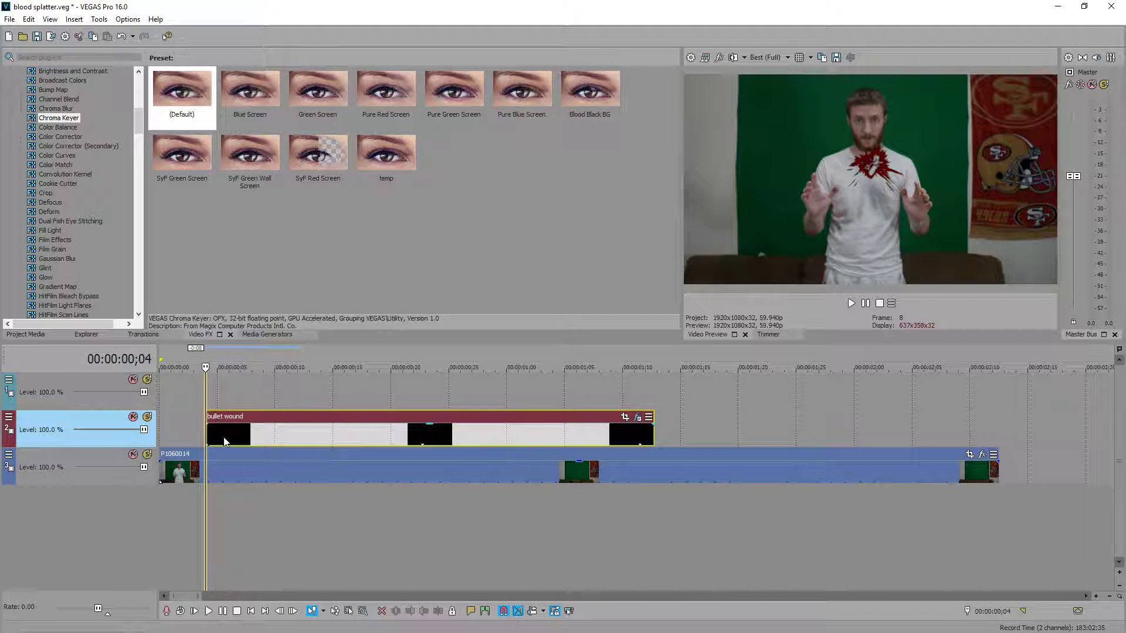
# - Shrink the wound onto the actor's chest by setting its pan/crop frame to about 4,630 × 2,315, centred at X 404.3, Y 450.5
pyautogui.click(624, 417)
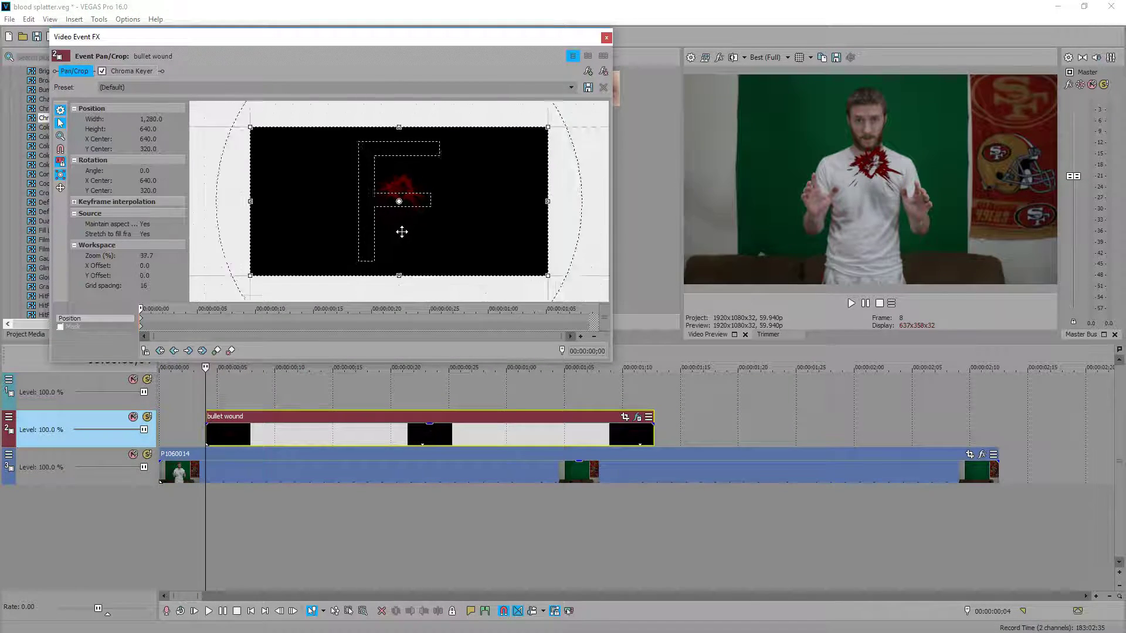
pyautogui.scroll(-4, 402, 231)
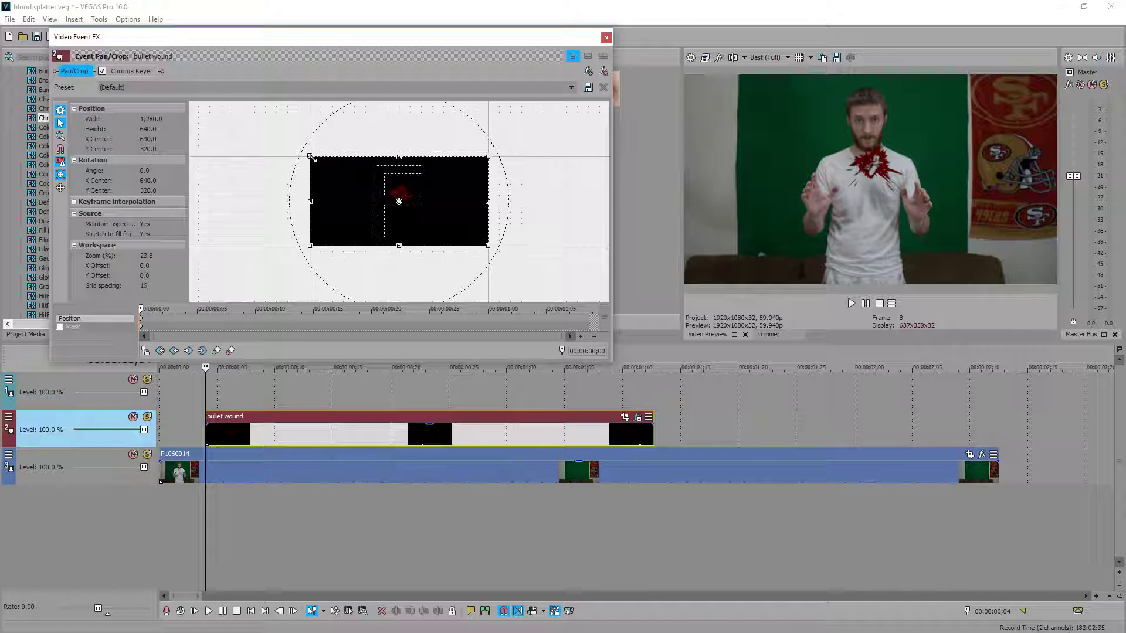
pyautogui.moveTo(312, 157); pyautogui.dragTo(81, 3)
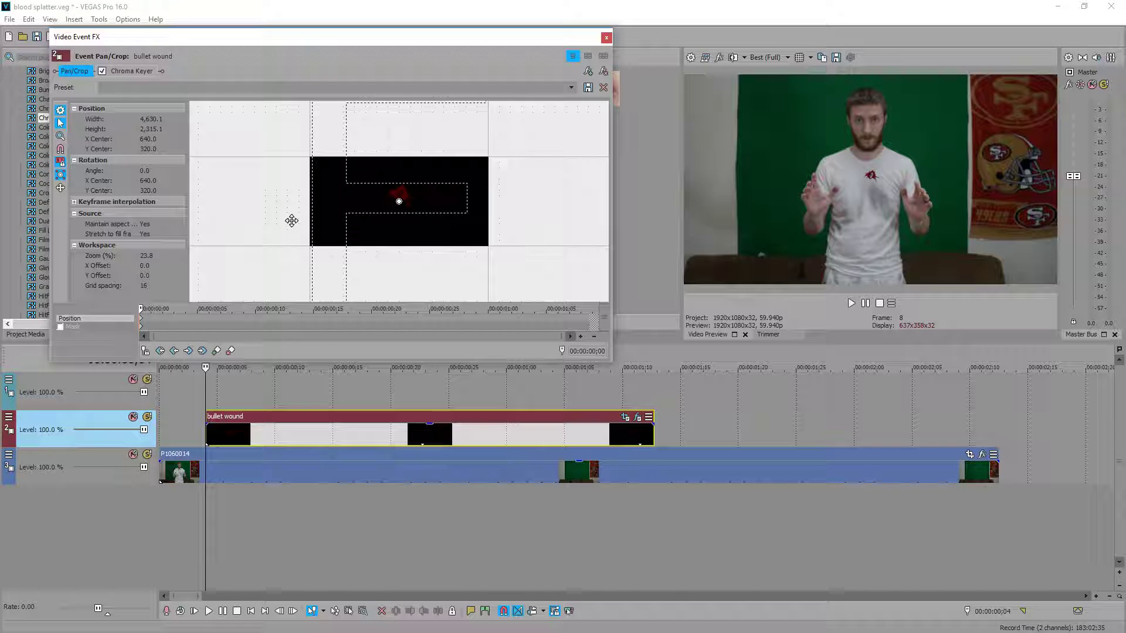
pyautogui.moveTo(291, 223); pyautogui.dragTo(259, 241)
pyautogui.click(606, 37)
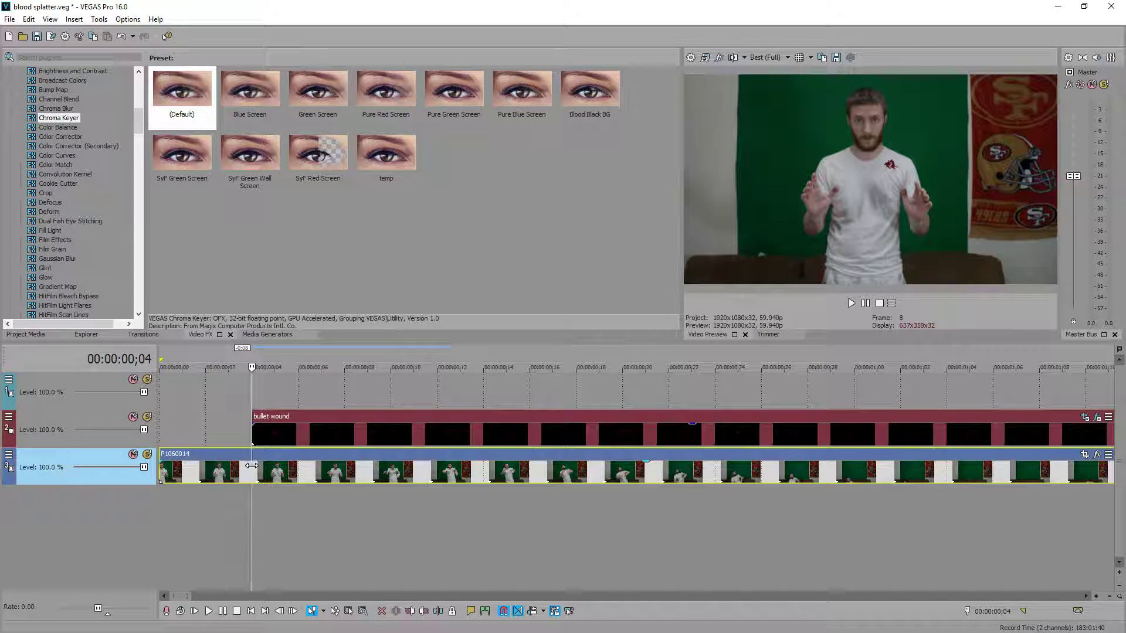
# - Split the P1060014 footage at the start of the bullet wound event
pyautogui.press('s')
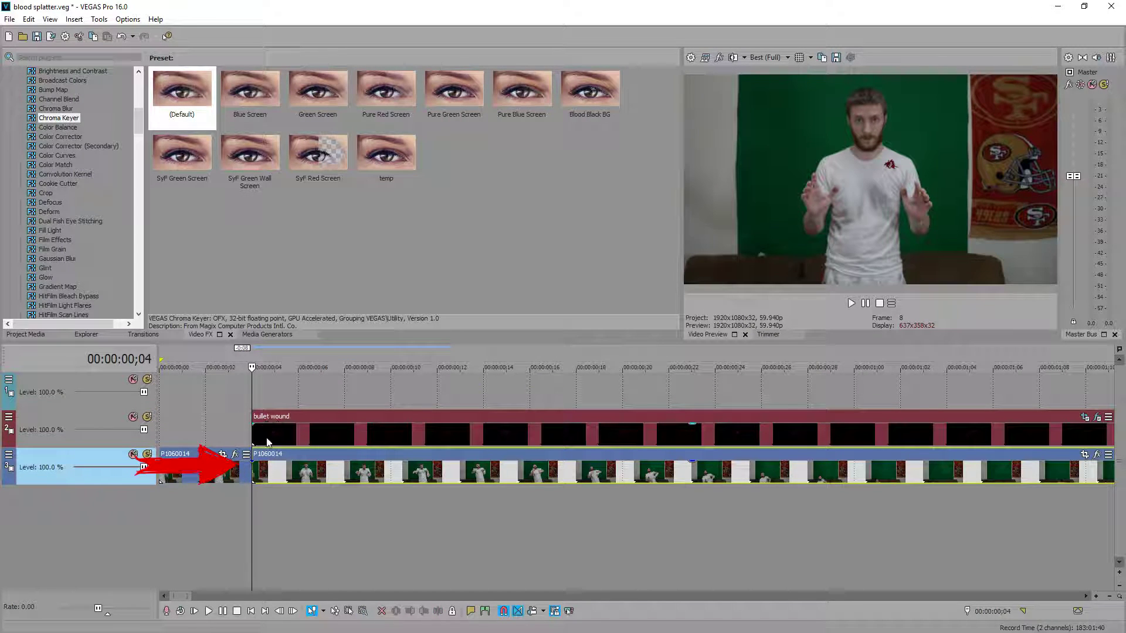
pyautogui.scroll(-4, 269, 447)
pyautogui.scroll(3, 321, 440)
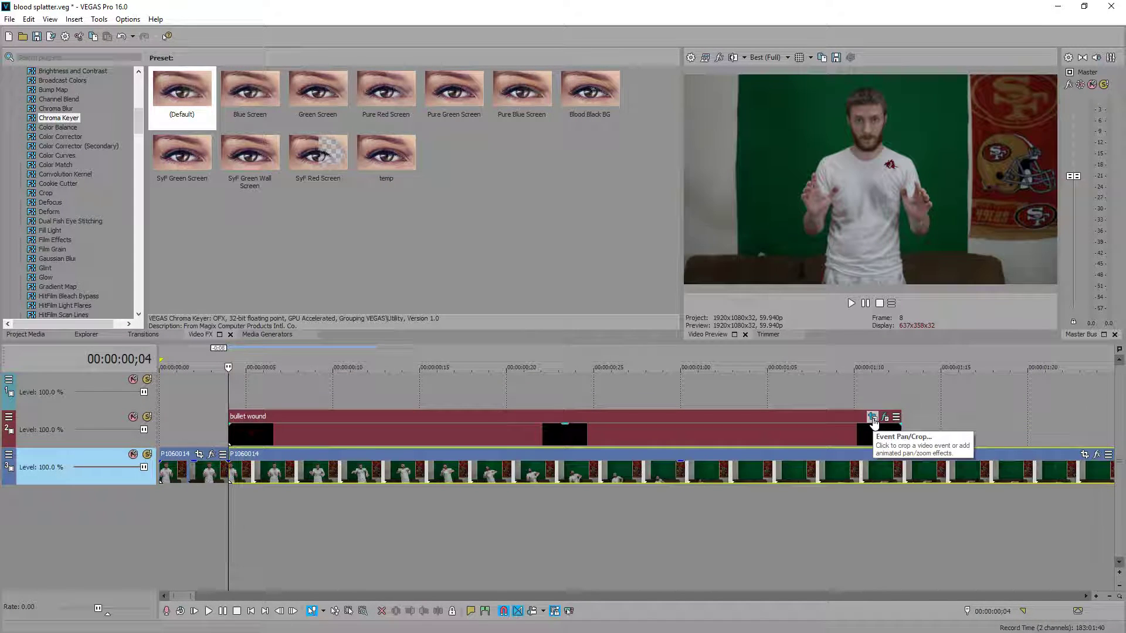
# - Open the bullet wound event's pan/crop settings and advance the project playhead to frame 11 for position tracking
pyautogui.click(873, 417)
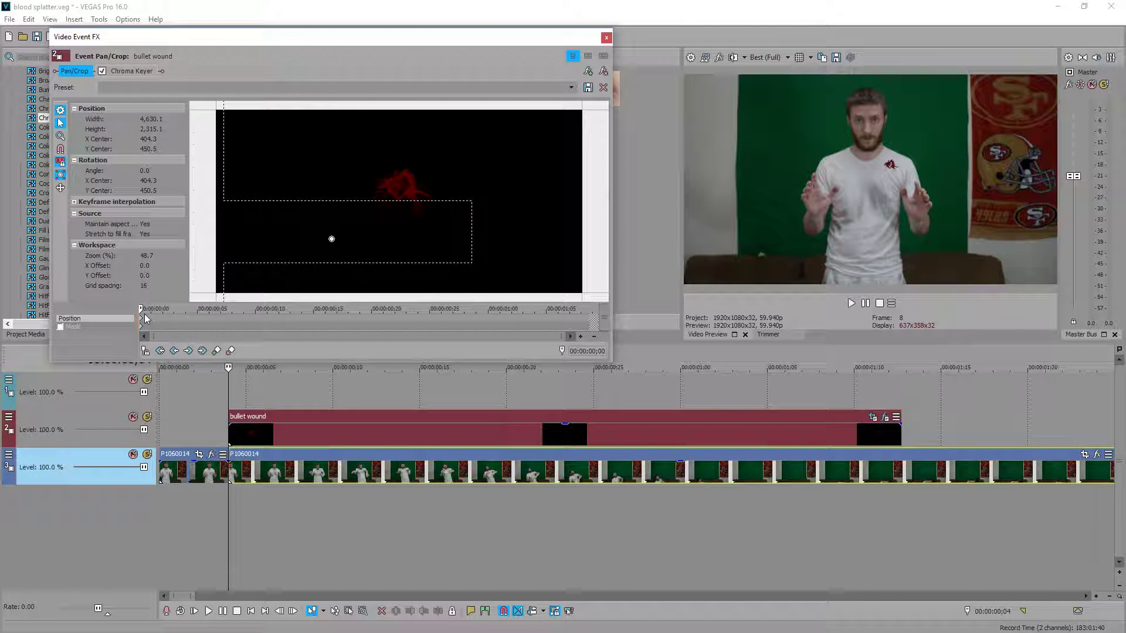
pyautogui.scroll(1, 146, 319)
pyautogui.click(230, 471)
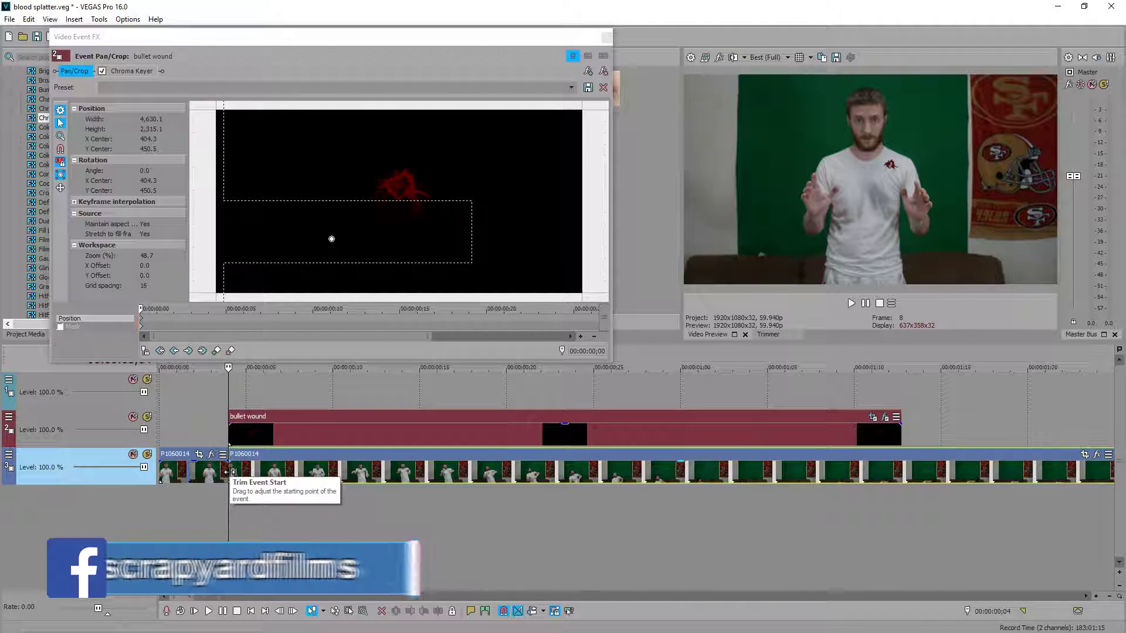
pyautogui.scroll(2, 229, 472)
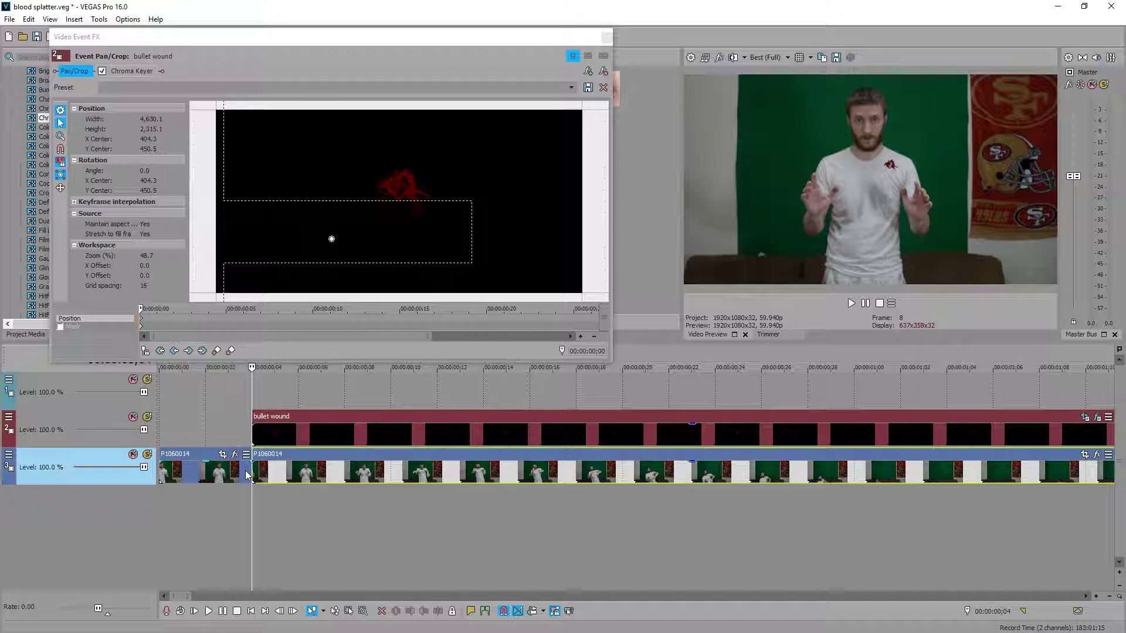
pyautogui.press('Right')
pyautogui.press('Right')
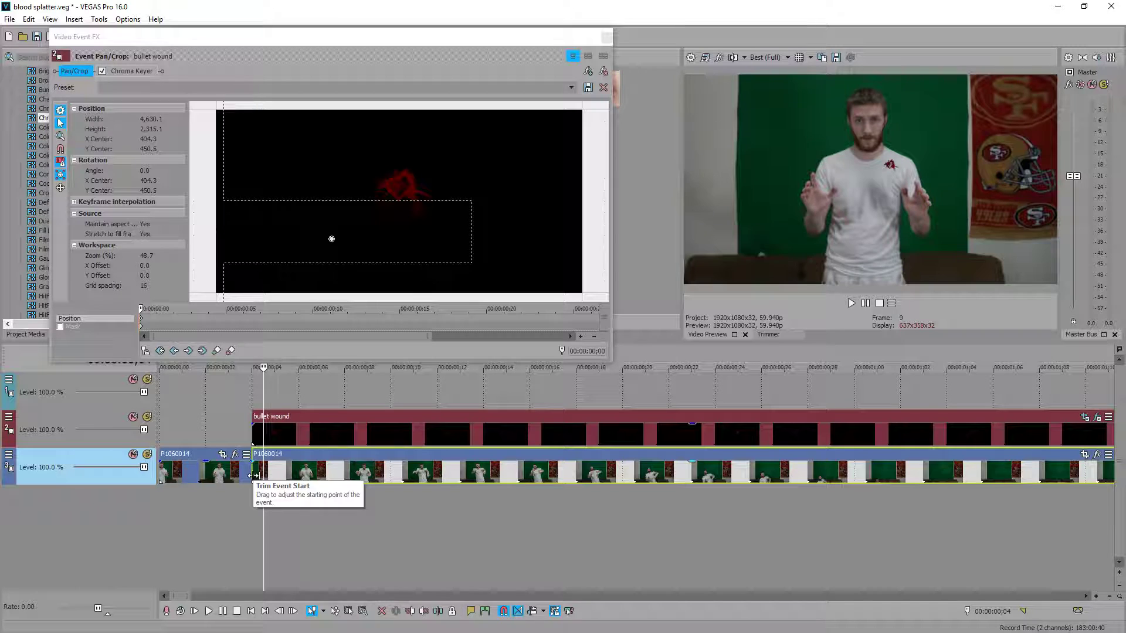
pyautogui.press('Right')
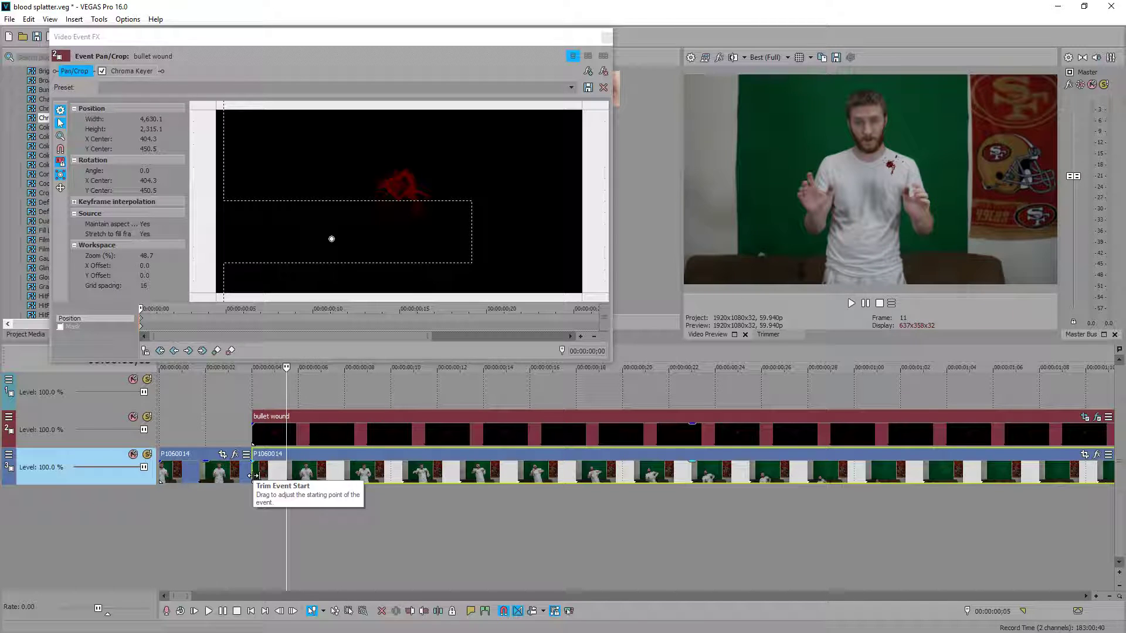
# - Add a position keyframe at 00:00:00;01 in the wound's pan/crop and shift the frame to X center 394.1
pyautogui.click(141, 323)
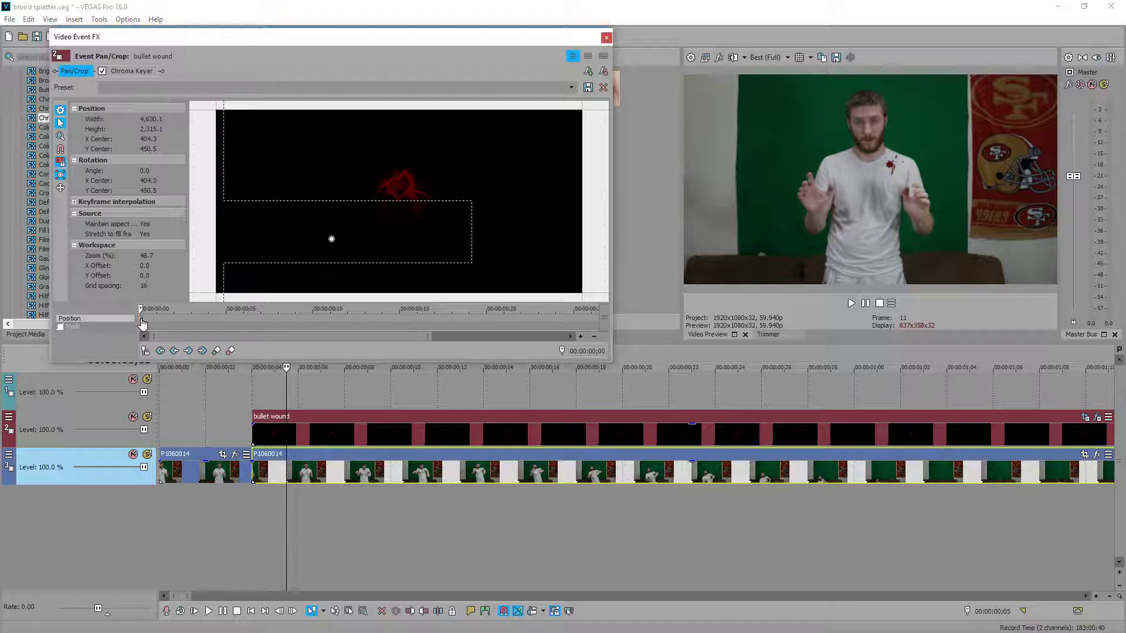
pyautogui.moveTo(142, 323); pyautogui.dragTo(165, 323)
pyautogui.click(217, 351)
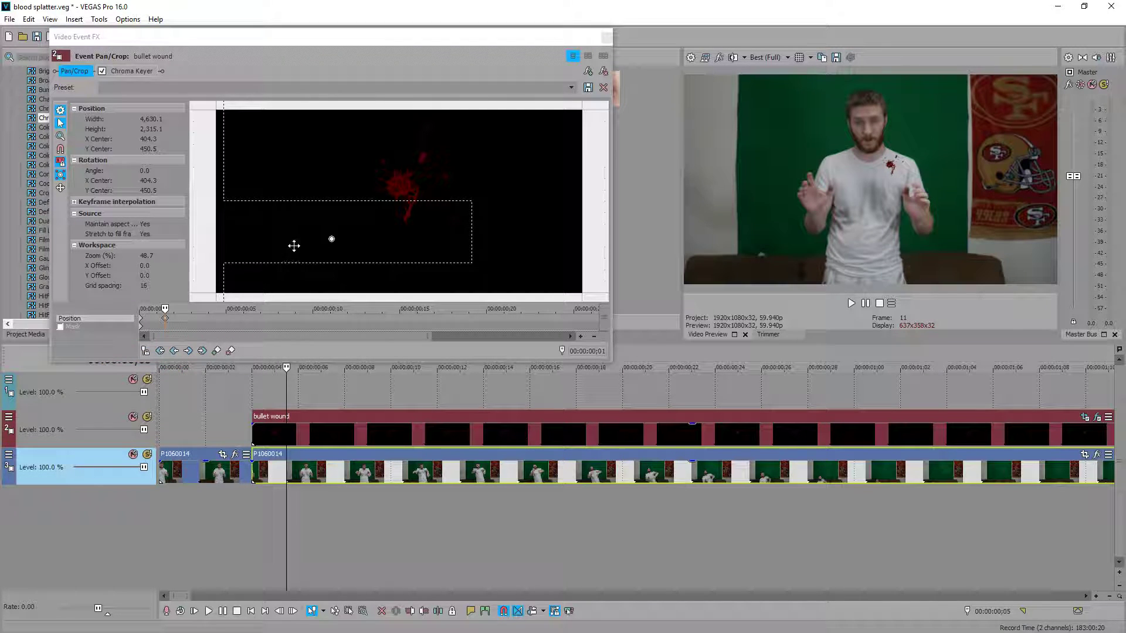
pyautogui.click(259, 225)
pyautogui.press('Left')
pyautogui.press('Left')
pyautogui.press('Left')
pyautogui.press('Left')
pyautogui.press('Left')
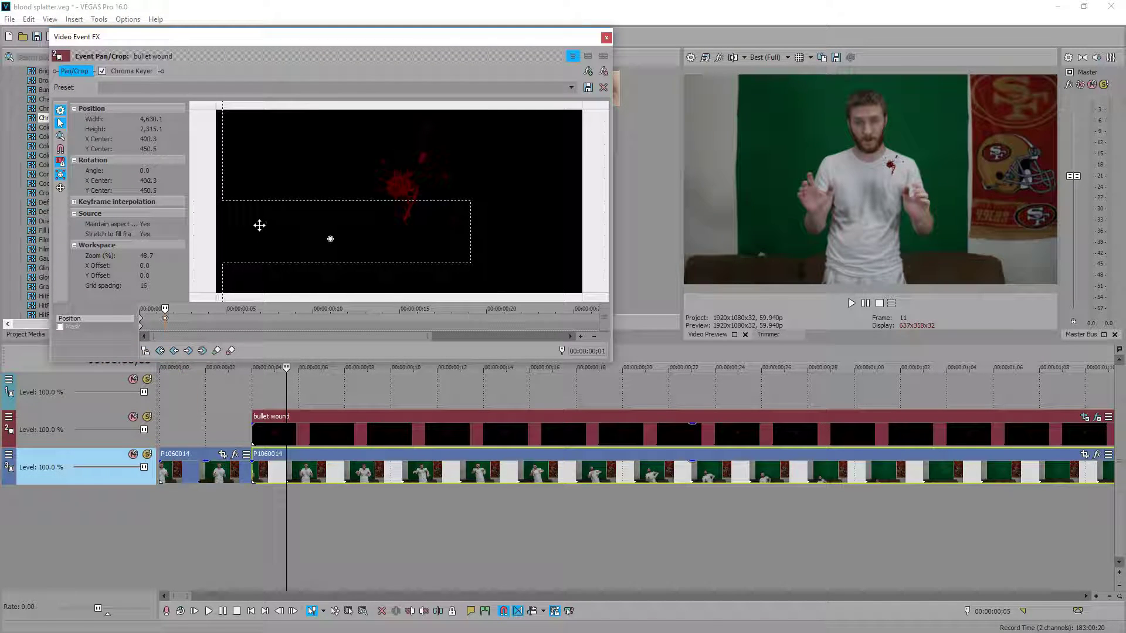
# - Advance the project playhead to frame 14 and the wound's pan/crop cursor to 00:00:00;03
pyautogui.click(280, 404)
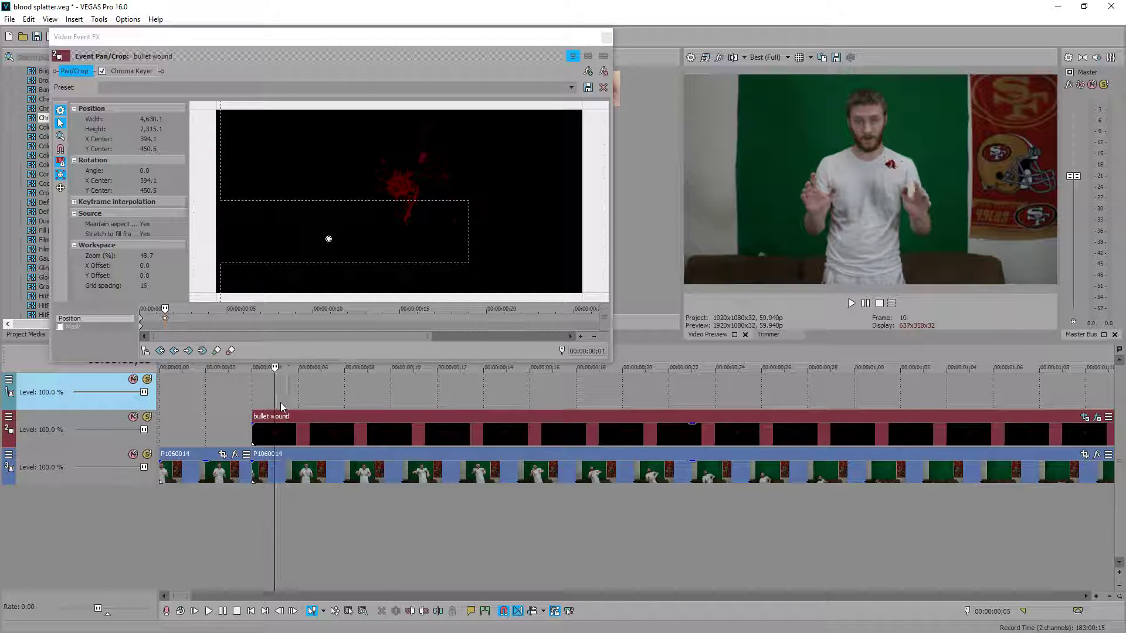
pyautogui.click(288, 472)
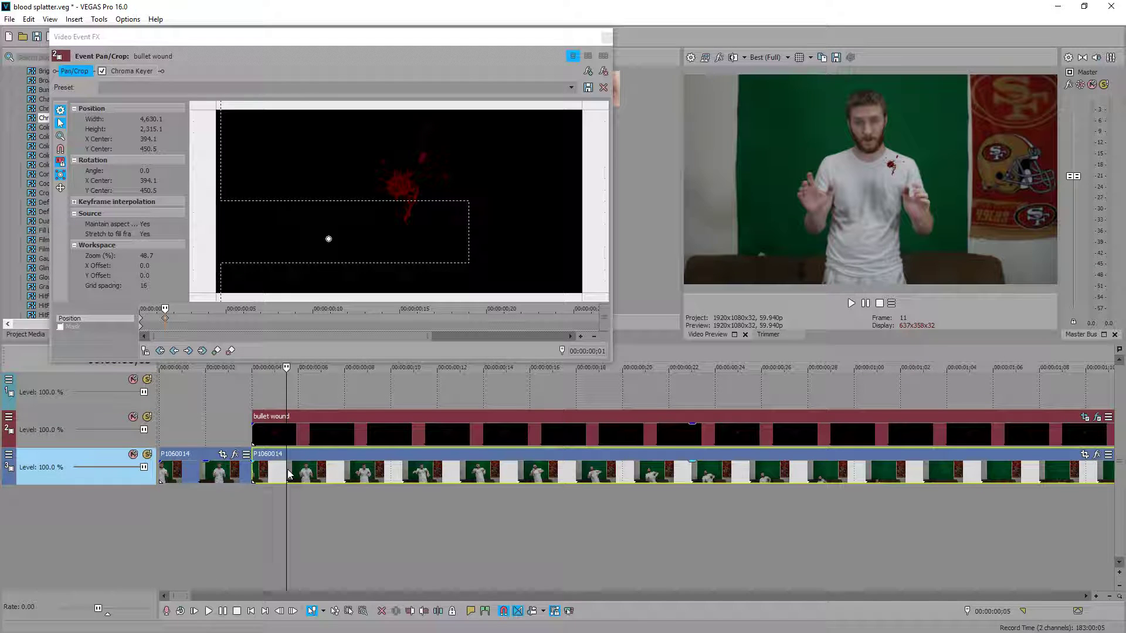
pyautogui.press('Right')
pyautogui.press('Right')
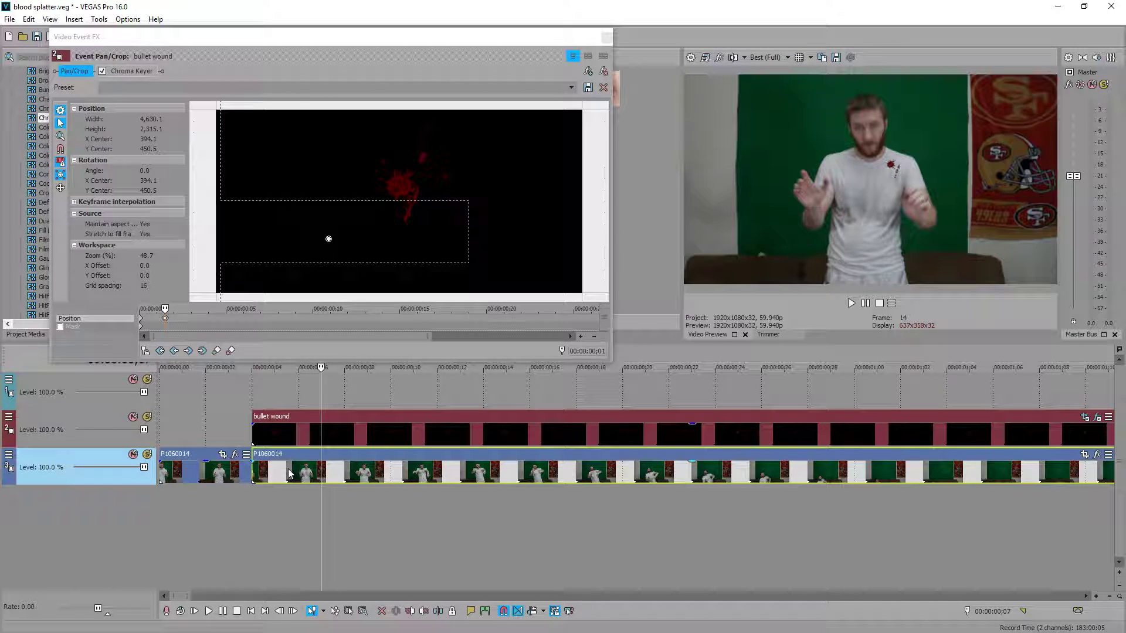
pyautogui.click(166, 326)
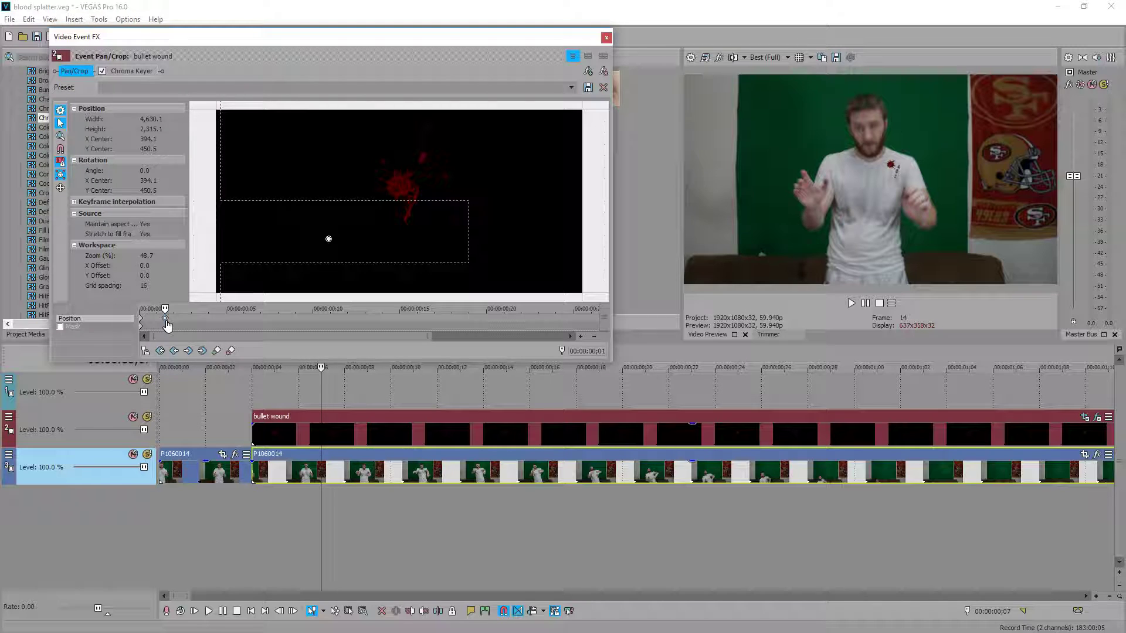
pyautogui.press('Right')
pyautogui.click(323, 471)
pyautogui.press('Left')
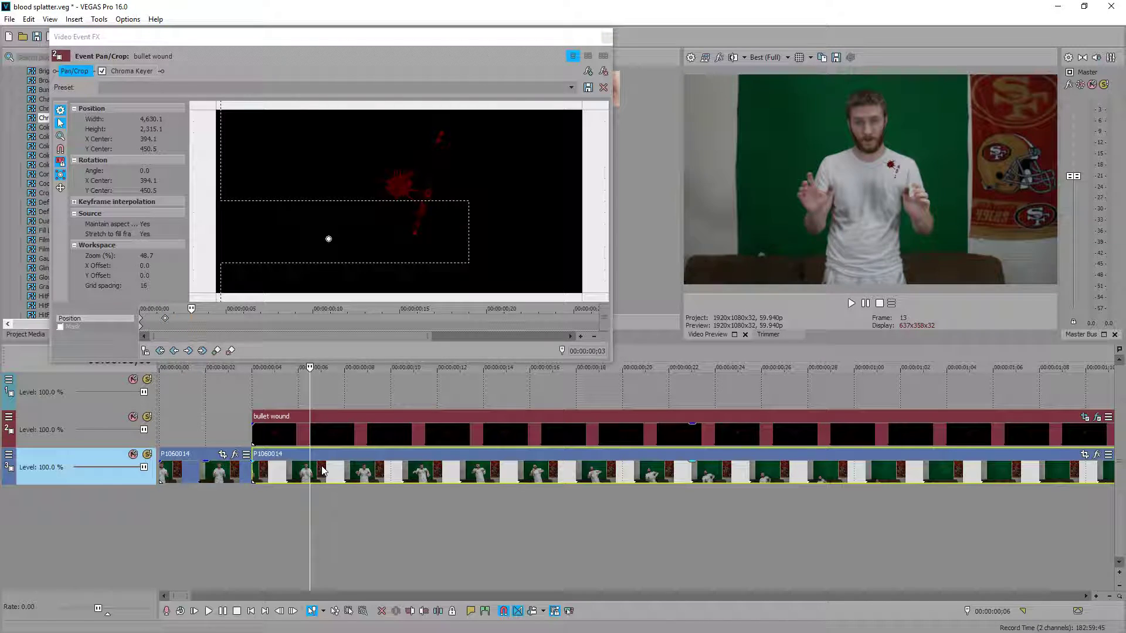
pyautogui.press('Right')
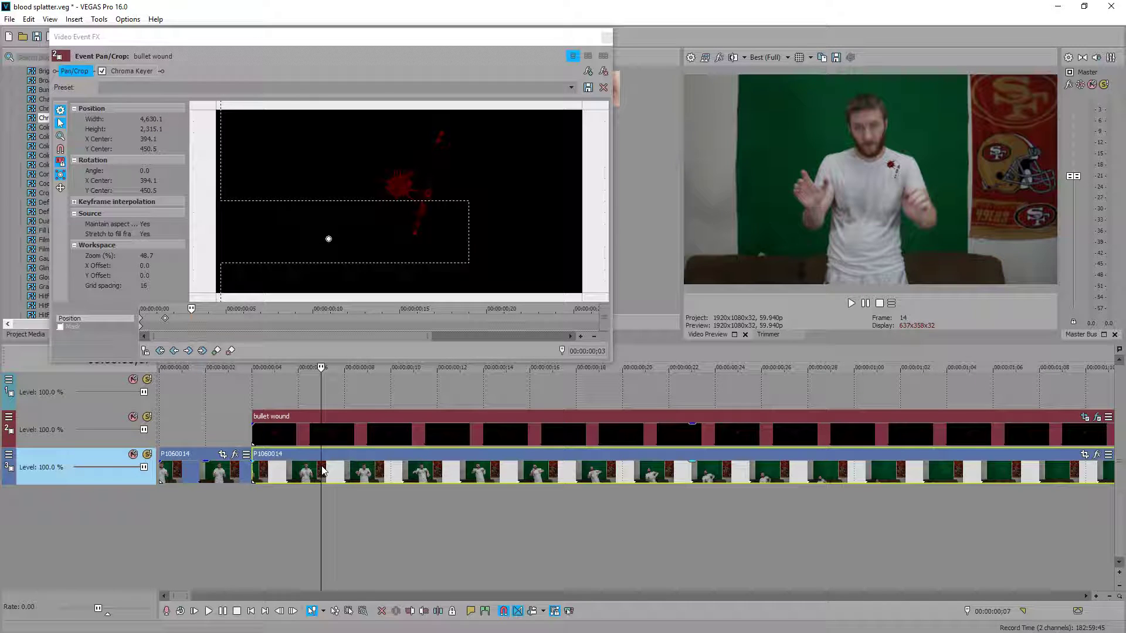
# - Keyframe the wound's position at 00:00:00;03 with the pan/crop frame centred at X 389.9, Y 460.7
pyautogui.click(353, 236)
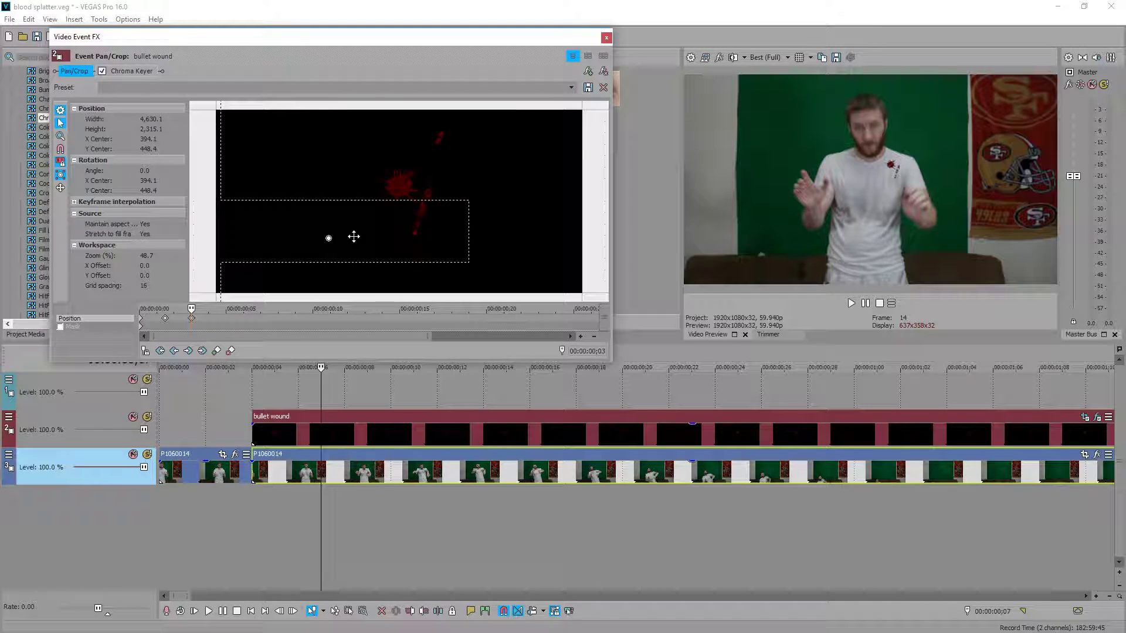
pyautogui.press('Left')
pyautogui.press('Left')
pyautogui.press('Down')
pyautogui.press('Down')
pyautogui.press('Down')
pyautogui.press('Down')
pyautogui.press('Down')
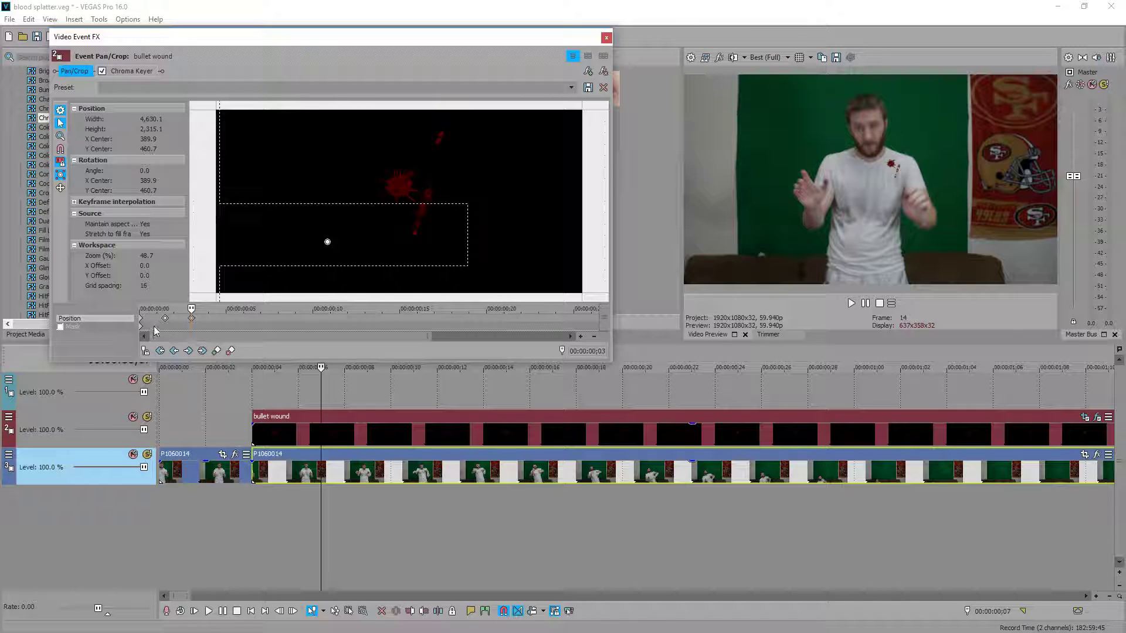
# - Change the interpolation of all three pan/crop position keyframes to Hold
pyautogui.rightClick(142, 320)
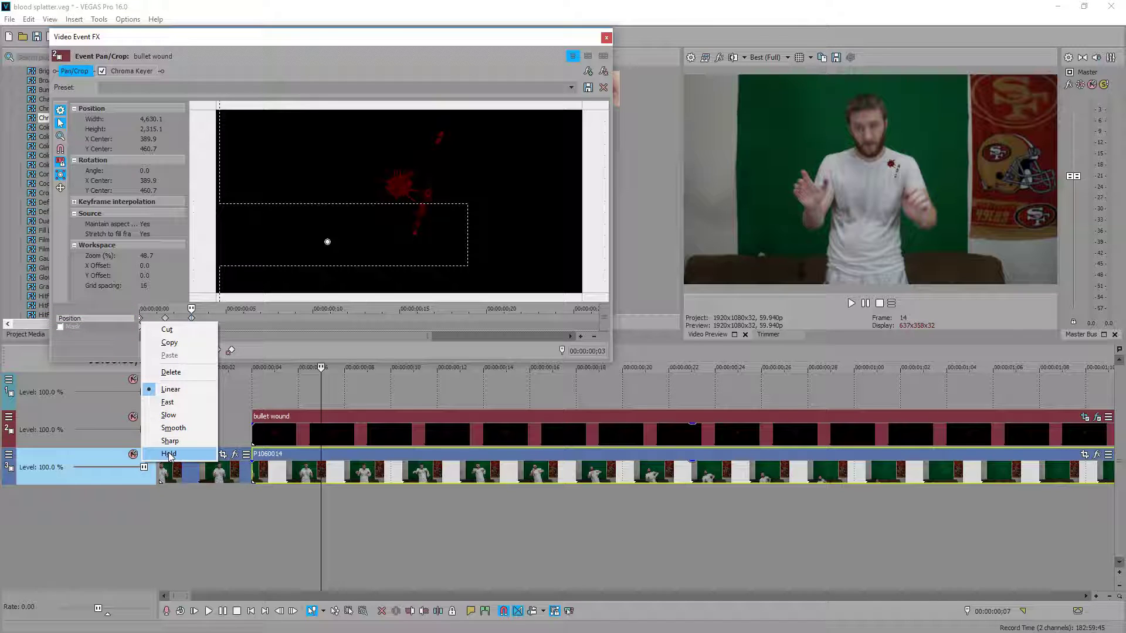
pyautogui.click(169, 454)
pyautogui.click(141, 319)
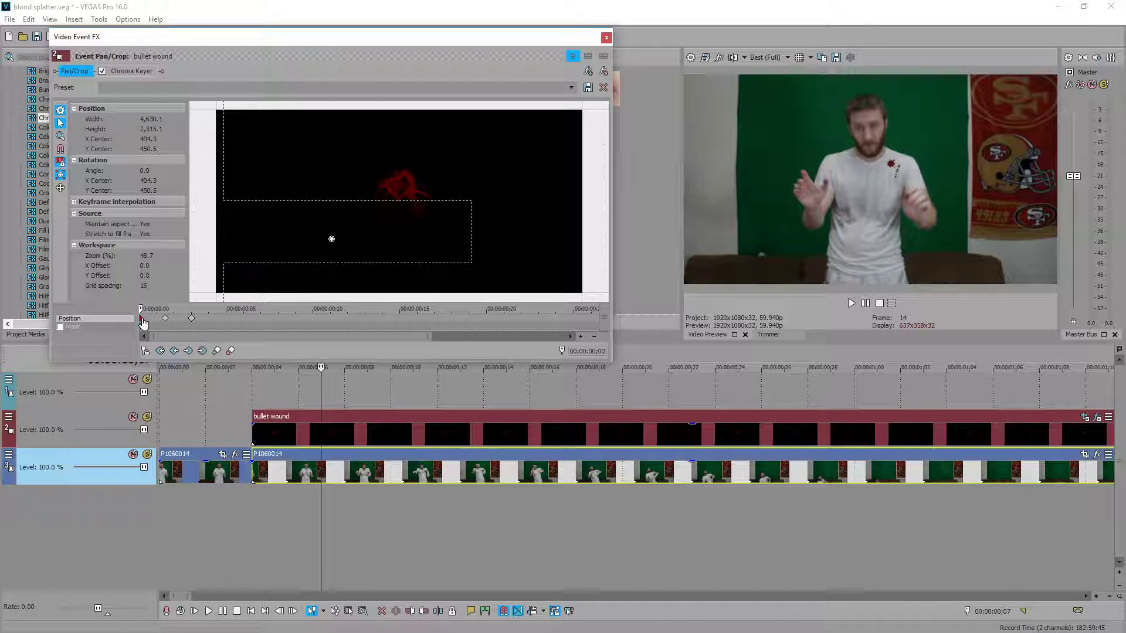
pyautogui.click(166, 320)
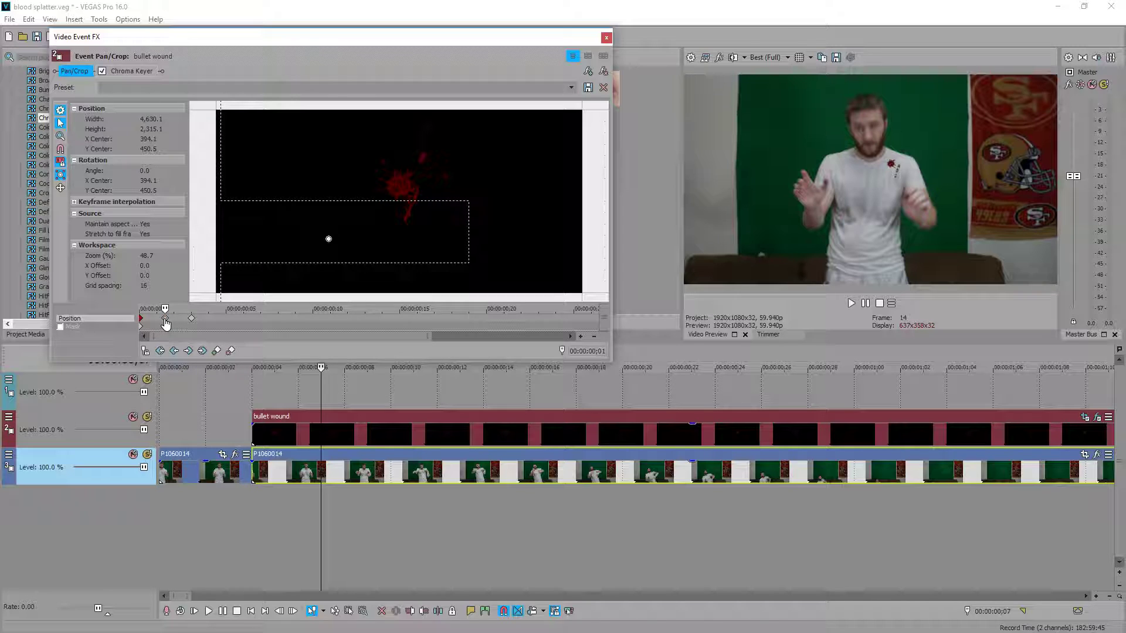
pyautogui.rightClick(166, 323)
pyautogui.click(194, 460)
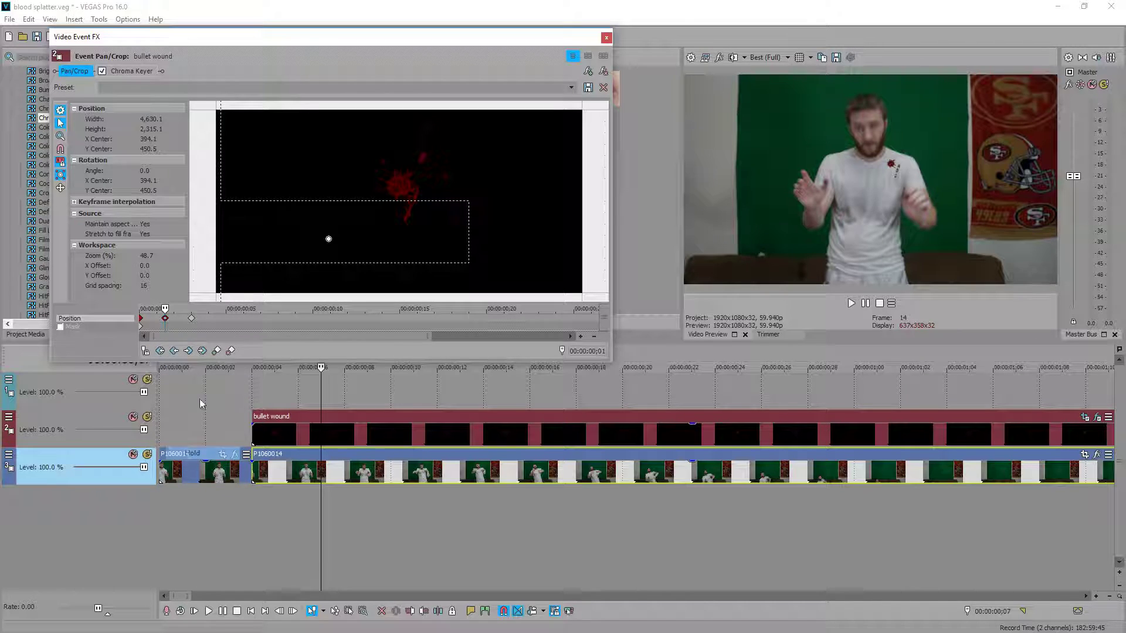
pyautogui.rightClick(191, 318)
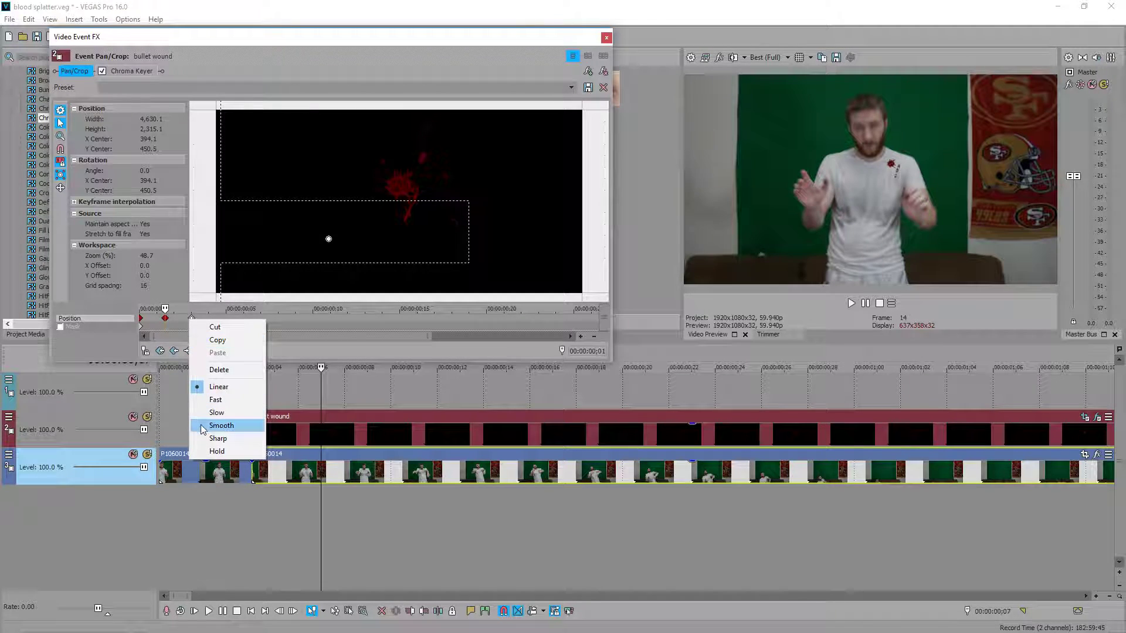
pyautogui.click(217, 459)
pyautogui.click(190, 319)
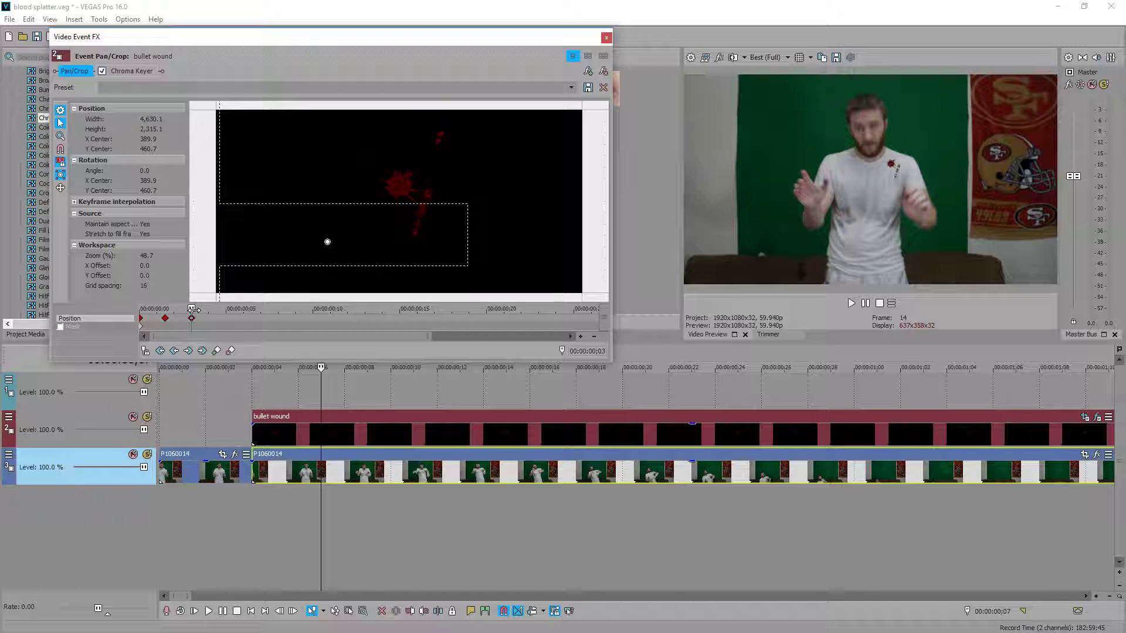
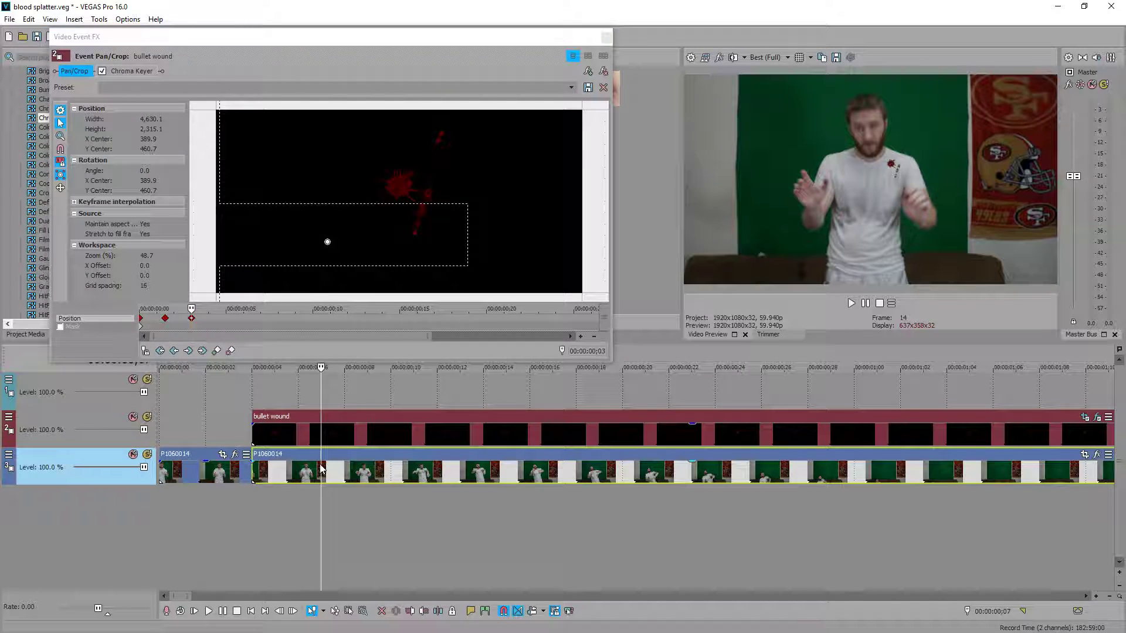
# - Advance the project playhead to frame 16 and the wound's pan/crop cursor to 00:00:00;04
pyautogui.press('Right')
pyautogui.press('Right')
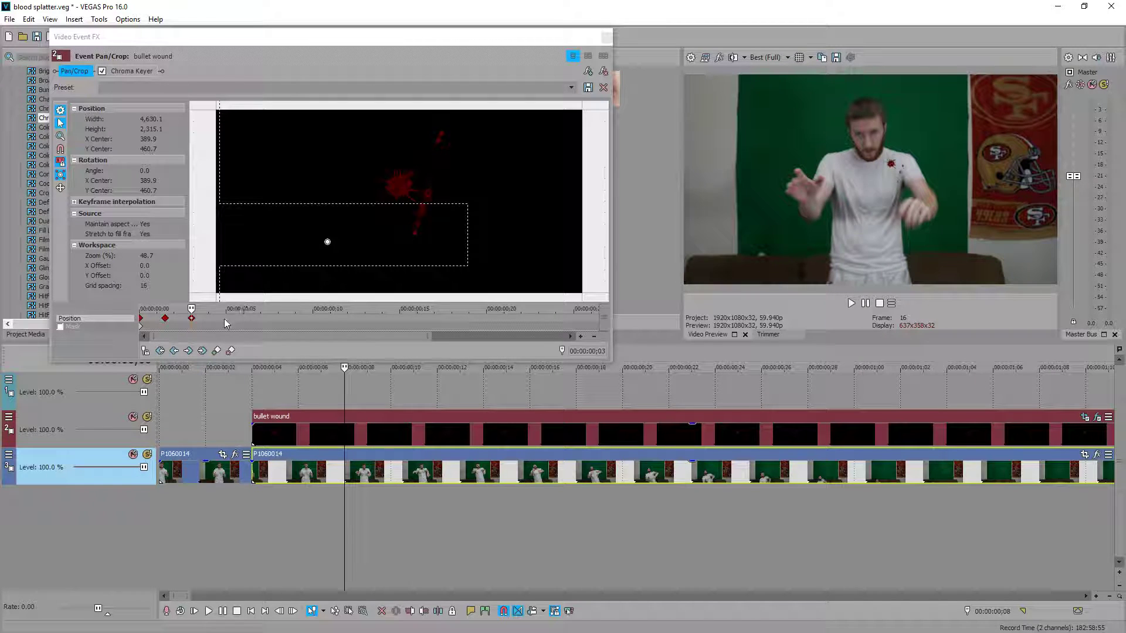
pyautogui.click(192, 320)
pyautogui.press('Right')
pyautogui.click(345, 471)
pyautogui.press('Left')
pyautogui.press('Right')
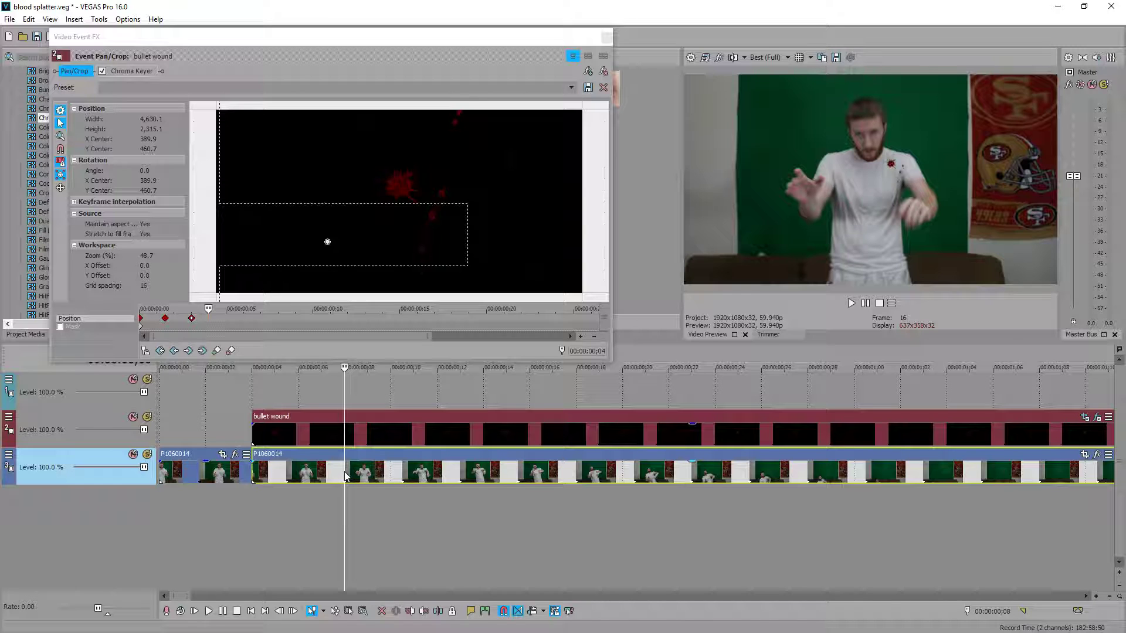
# - Keyframe the wound's pan/crop frame at 00:00:00;04, enlarged to about 4,993.5 wide and centred at X 371.8, Y 488.0, and compare the adjacent frames
pyautogui.click(274, 196)
pyautogui.scroll(-3, 364, 239)
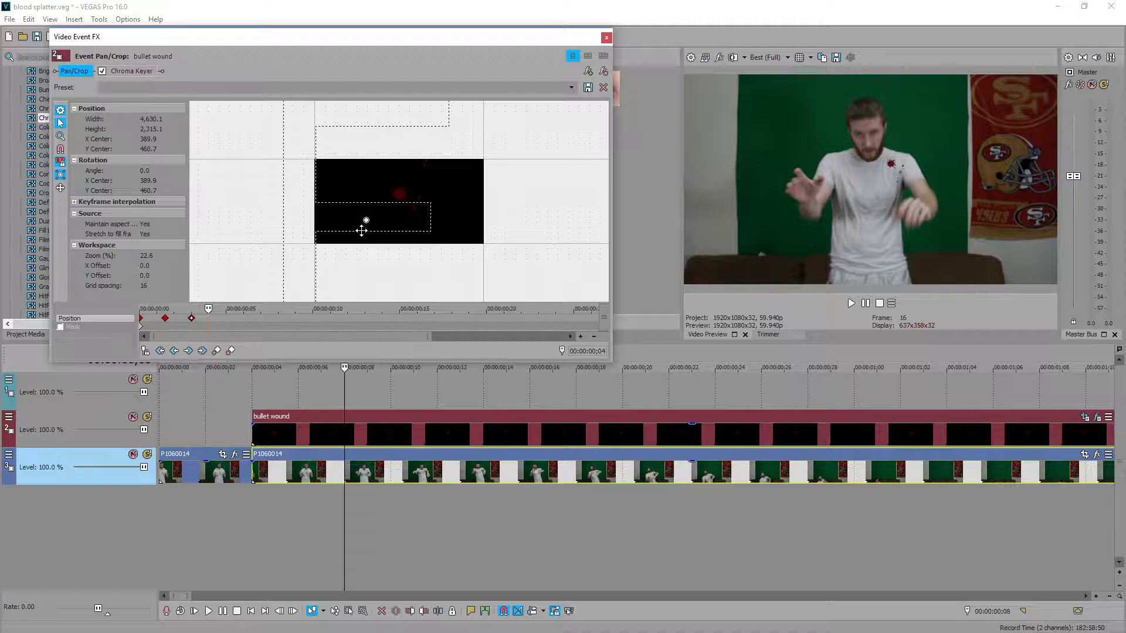
pyautogui.scroll(-3, 361, 230)
pyautogui.moveTo(532, 134); pyautogui.dragTo(543, 130)
pyautogui.moveTo(474, 218); pyautogui.dragTo(473, 220)
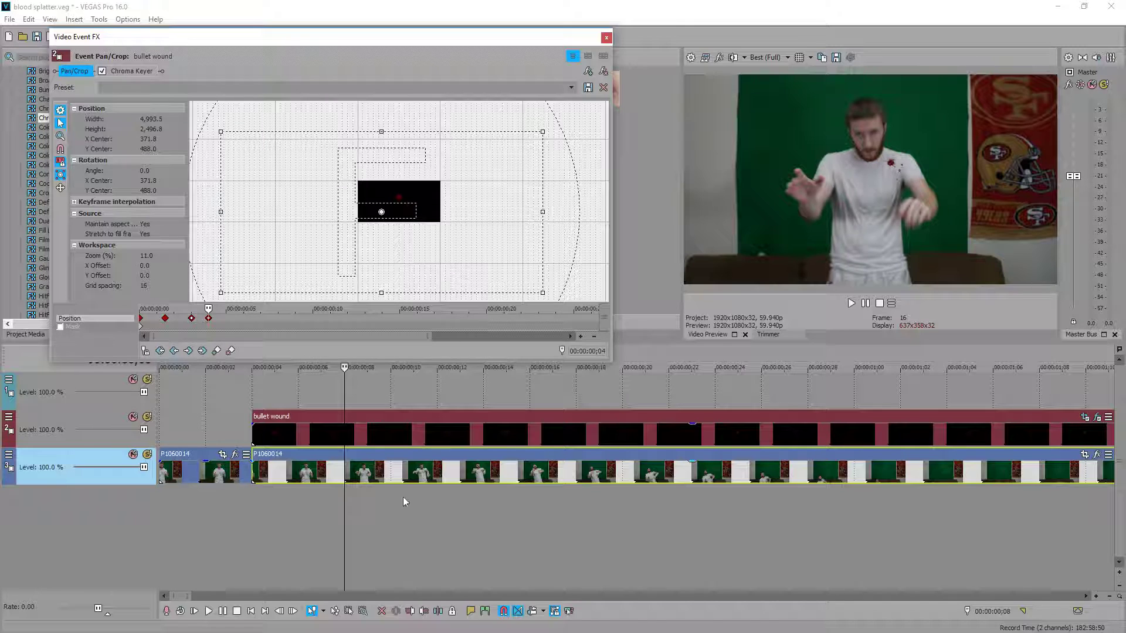
pyautogui.click(348, 468)
pyautogui.press('Left')
pyautogui.press('Right')
pyautogui.press('Left')
pyautogui.press('Right')
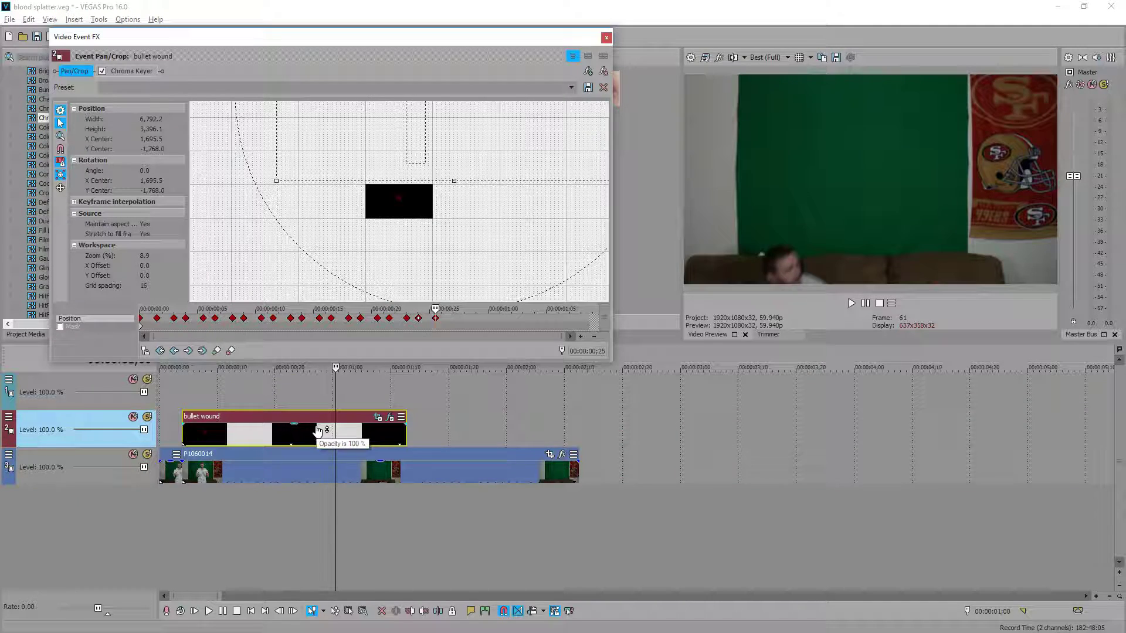
# - Trim the end of the bullet wound clip to 00:00:01;00 and play back the tracked wound from 00:00:00;04
pyautogui.scroll(2, 316, 432)
pyautogui.moveTo(530, 432); pyautogui.dragTo(424, 426)
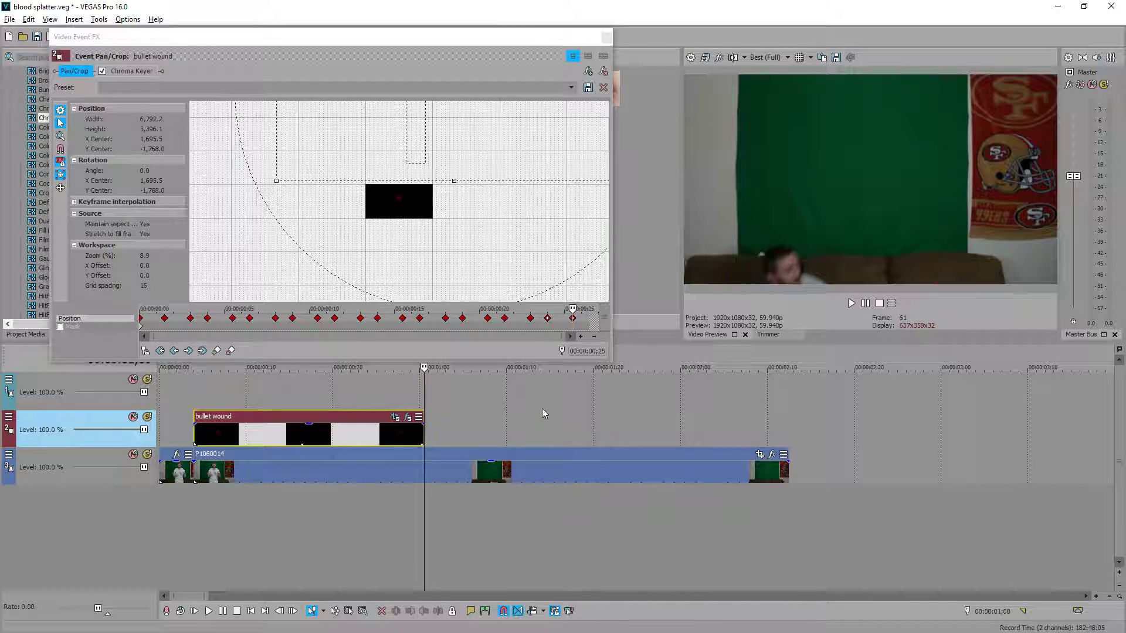
pyautogui.click(190, 510)
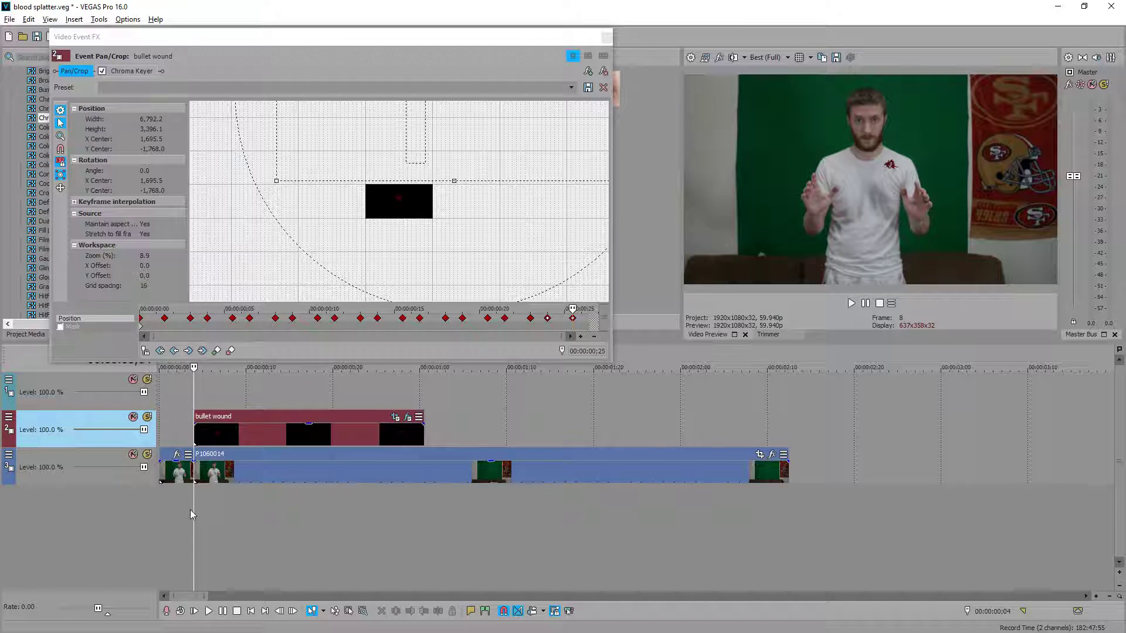
pyautogui.press('space')
pyautogui.press('Return')
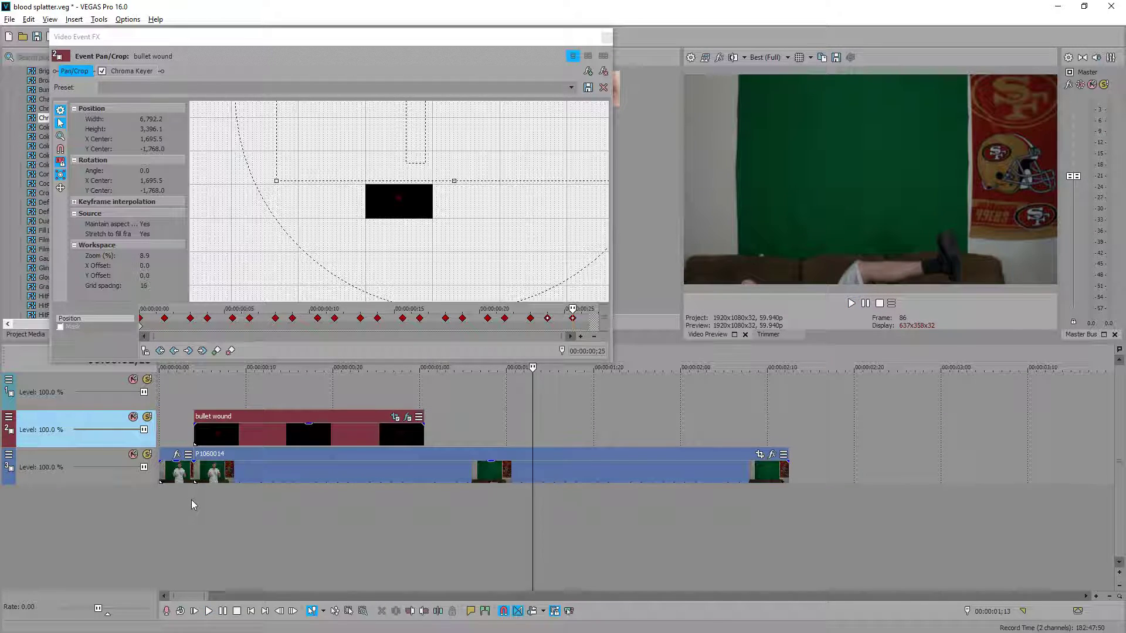
pyautogui.click(194, 505)
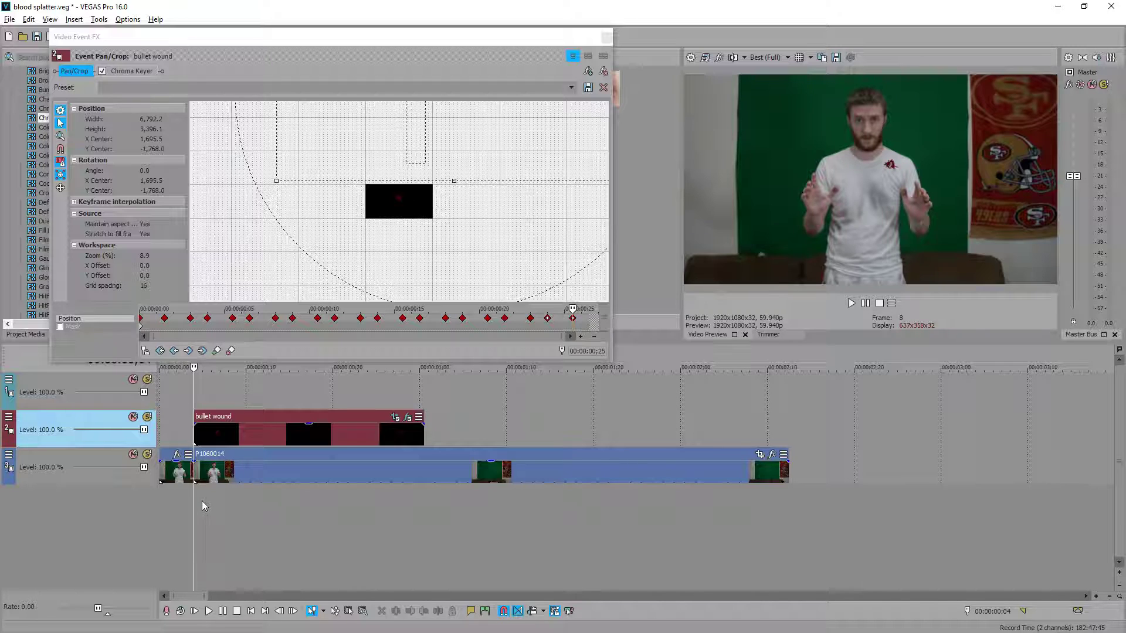
pyautogui.press('Return')
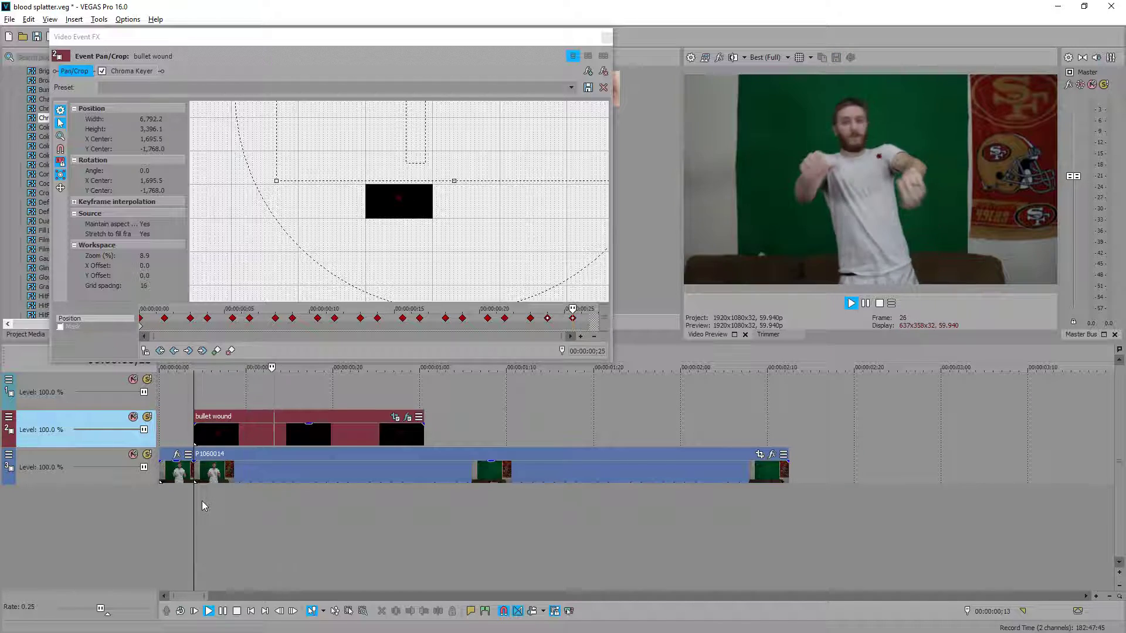
# - Split the bullet wound clip at 00:00:00;16 and close its effect settings
pyautogui.click(299, 440)
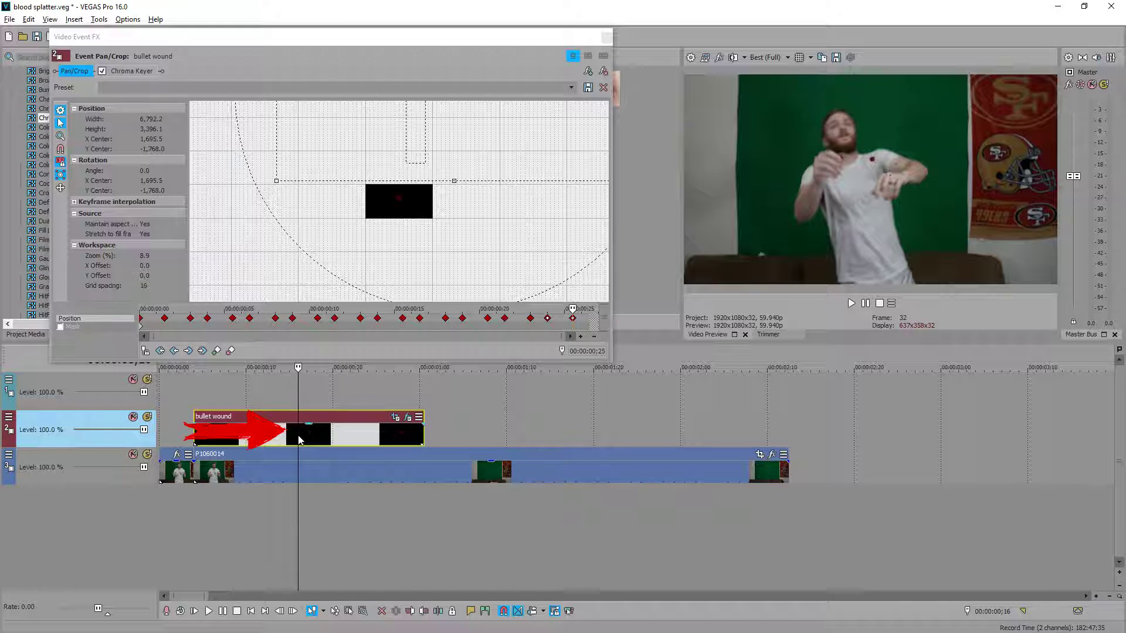
pyautogui.press('s')
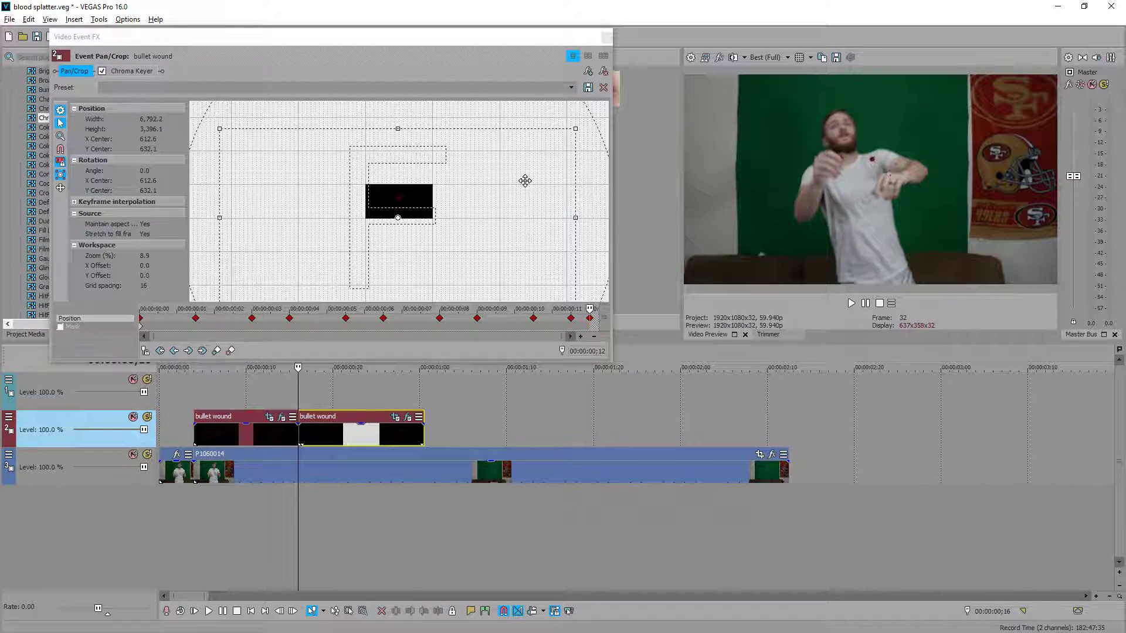
pyautogui.click(607, 38)
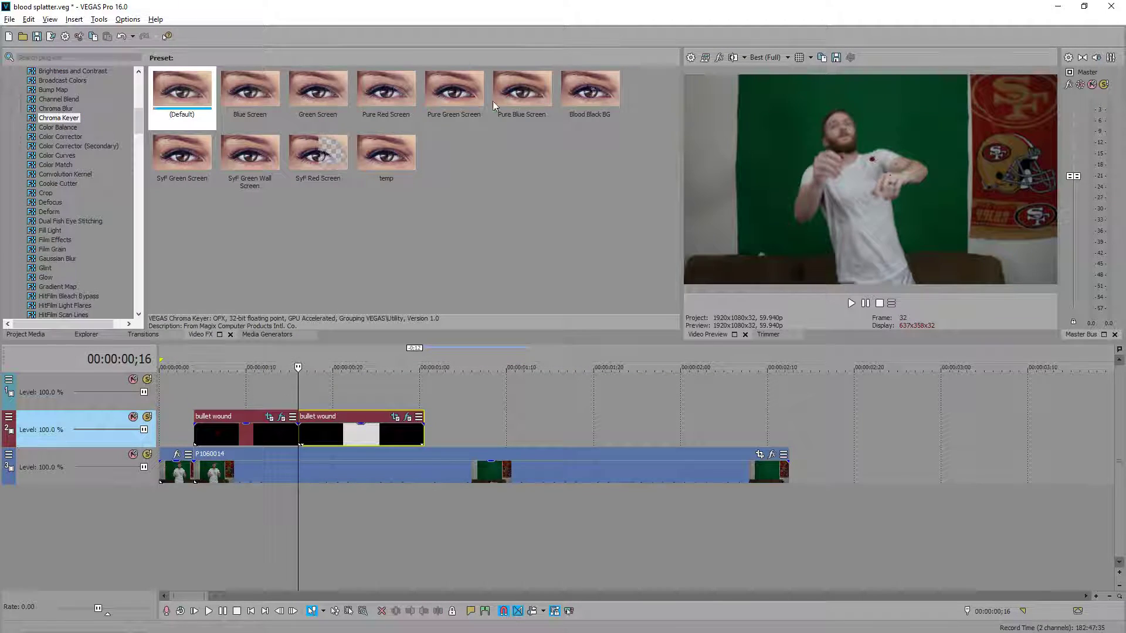
# - Apply the default Gaussian Blur to the second bullet wound segment with horizontal and vertical ranges of 0.0025
pyautogui.click(59, 259)
pyautogui.moveTo(179, 85); pyautogui.dragTo(314, 422)
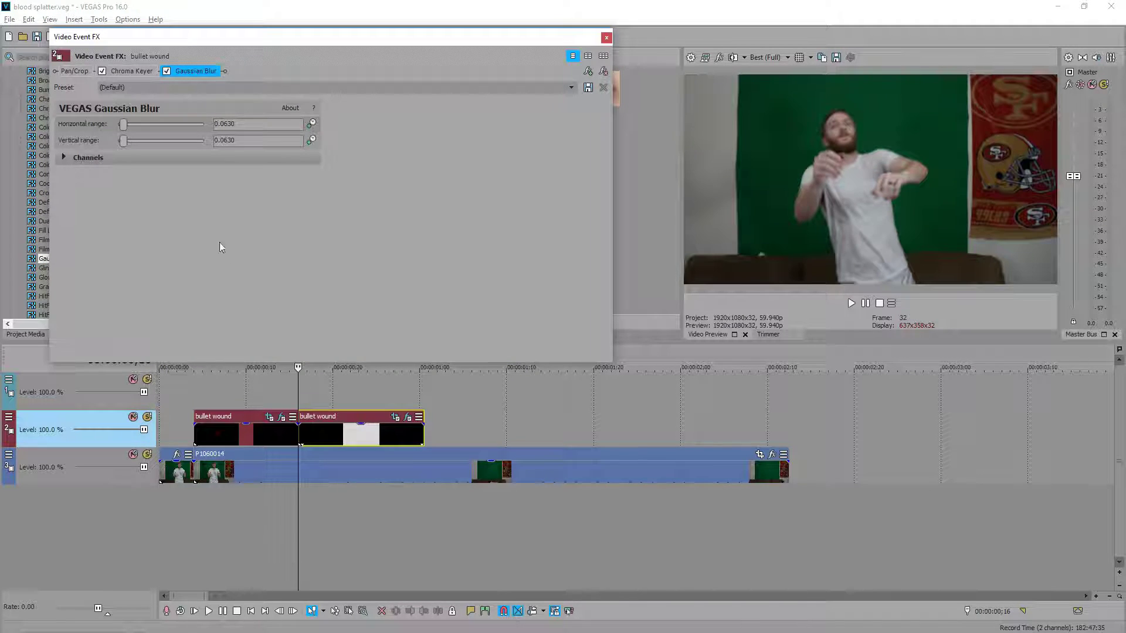
pyautogui.moveTo(224, 123); pyautogui.dragTo(224, 126)
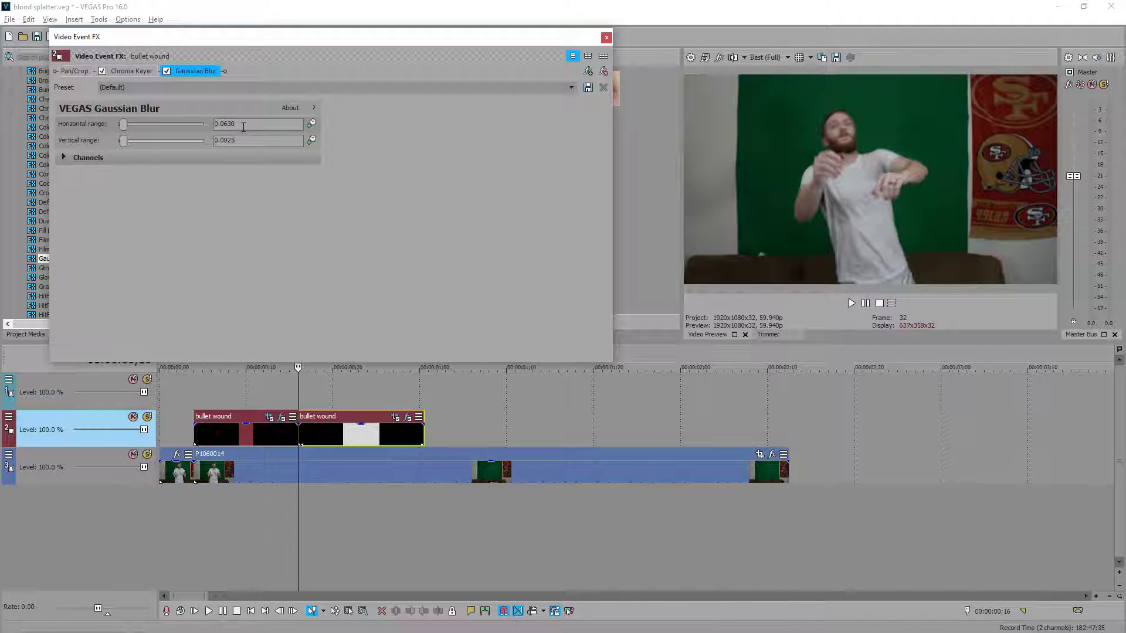
pyautogui.write('025')
# - Split the blurred bullet wound segment at 00:00:00;19
pyautogui.click(297, 440)
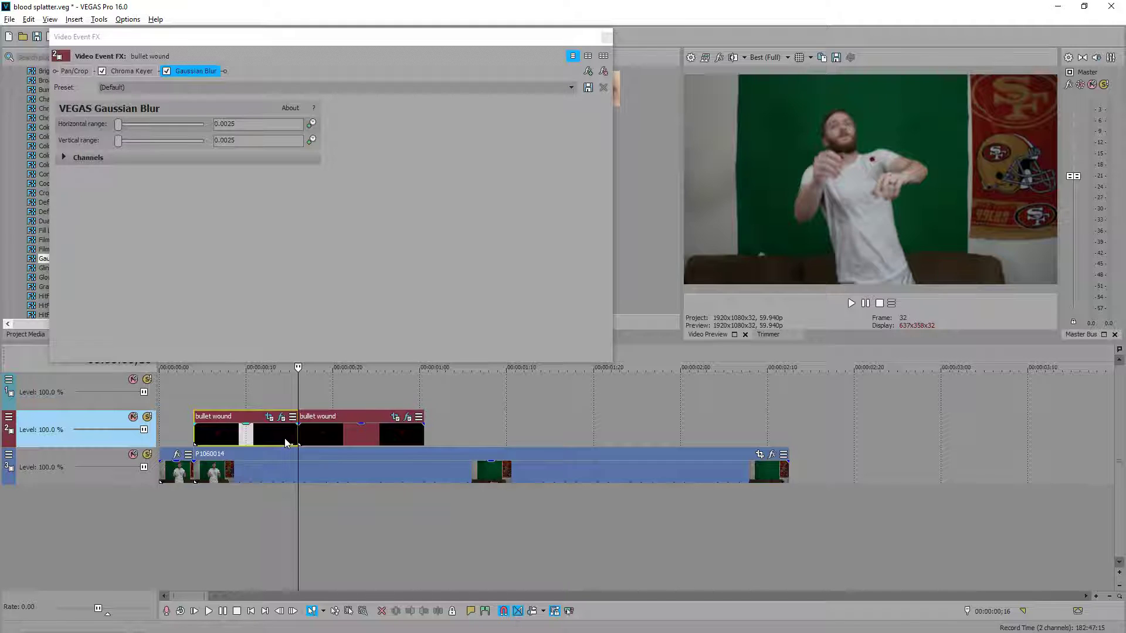
pyautogui.press('Right')
pyautogui.press('Right')
pyautogui.press('Right')
pyautogui.press('Right')
pyautogui.press('Right')
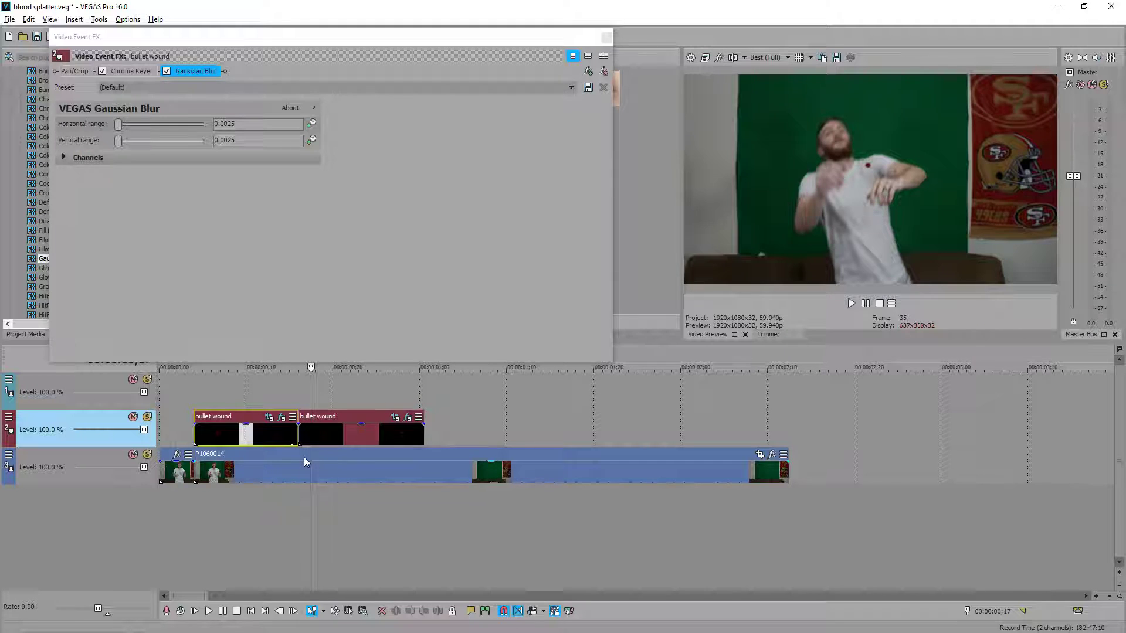
pyautogui.press('Right')
pyautogui.press('Right')
pyautogui.press('Right')
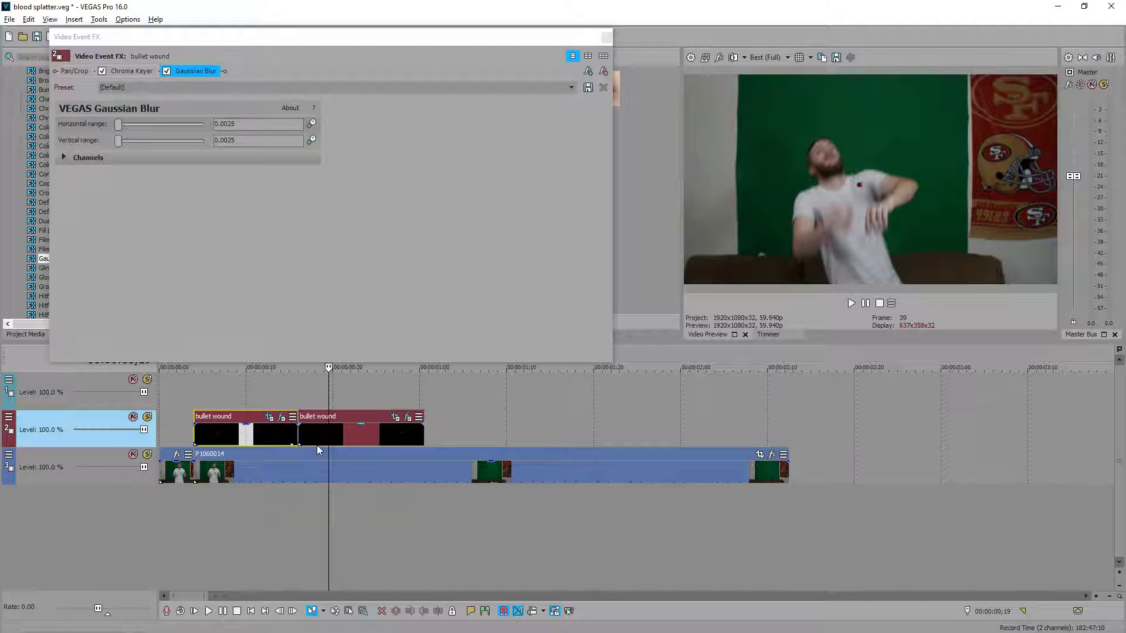
pyautogui.press('s')
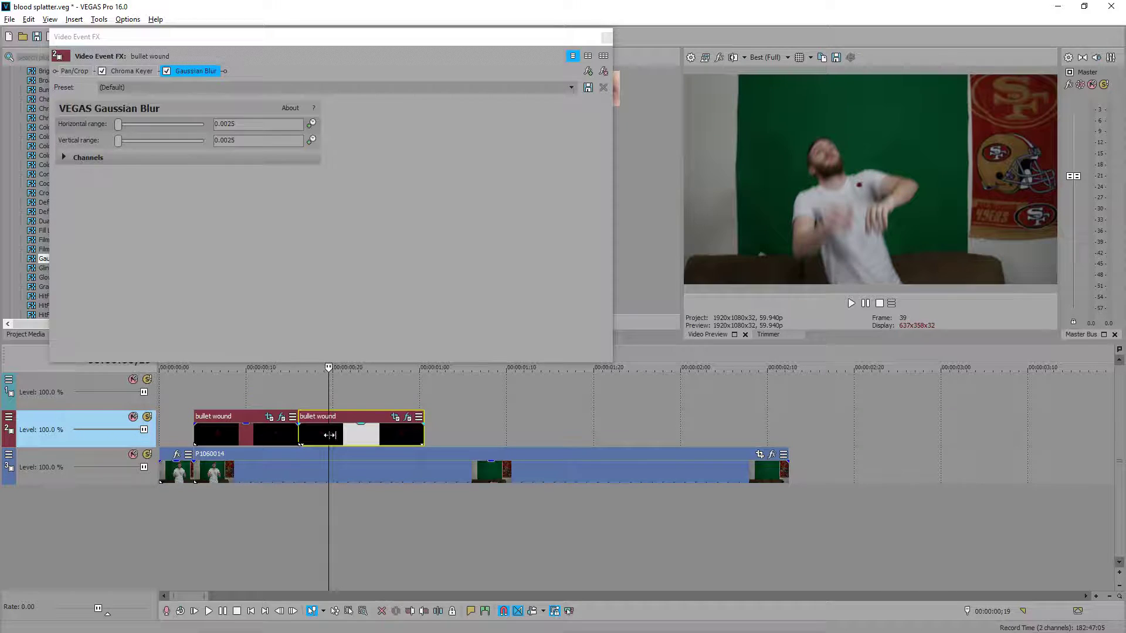
# - Try to set the newly split wound segment's horizontal and vertical Gaussian Blur ranges to 0.0075
pyautogui.click(232, 123)
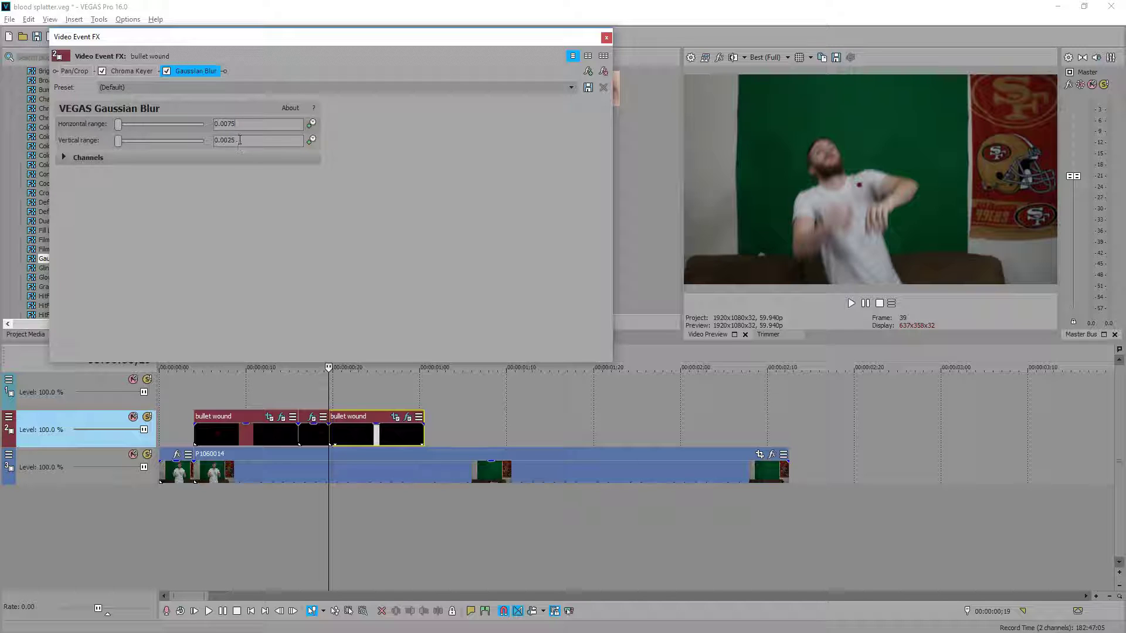
pyautogui.click(326, 434)
# - Split the last bullet wound segment at 00:00:00;22
pyautogui.press('Right')
pyautogui.press('Right')
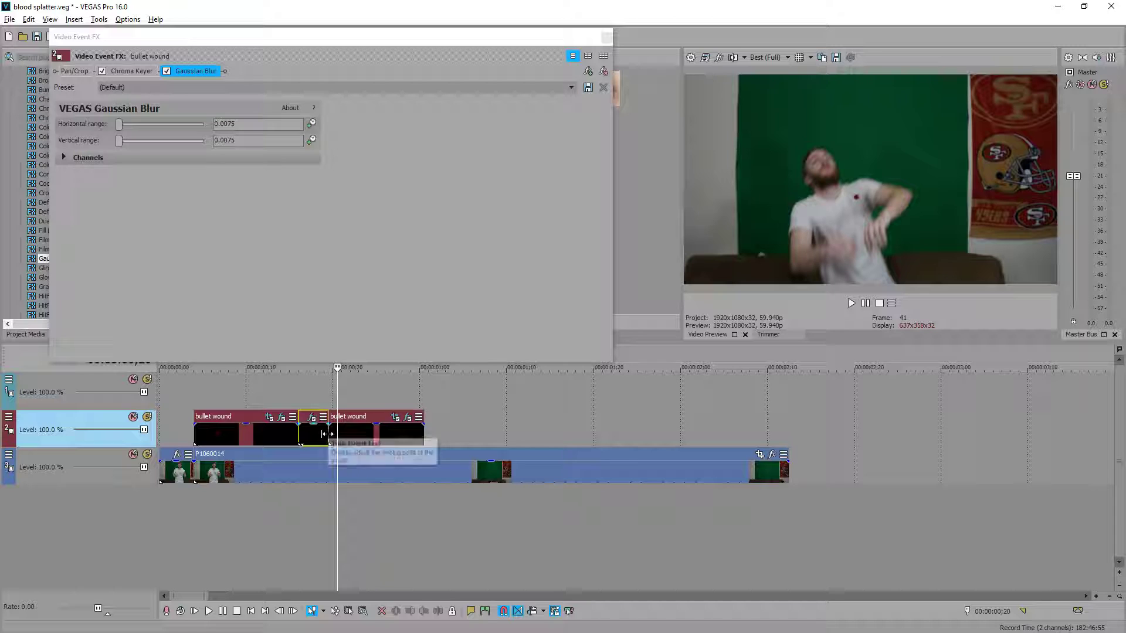
pyautogui.press('Right')
pyautogui.press('Right')
pyautogui.press('Right')
pyautogui.press('Right')
pyautogui.press('s')
# - Try to set the last wound segment's horizontal and vertical Gaussian Blur ranges to 0.0125
pyautogui.click(228, 123)
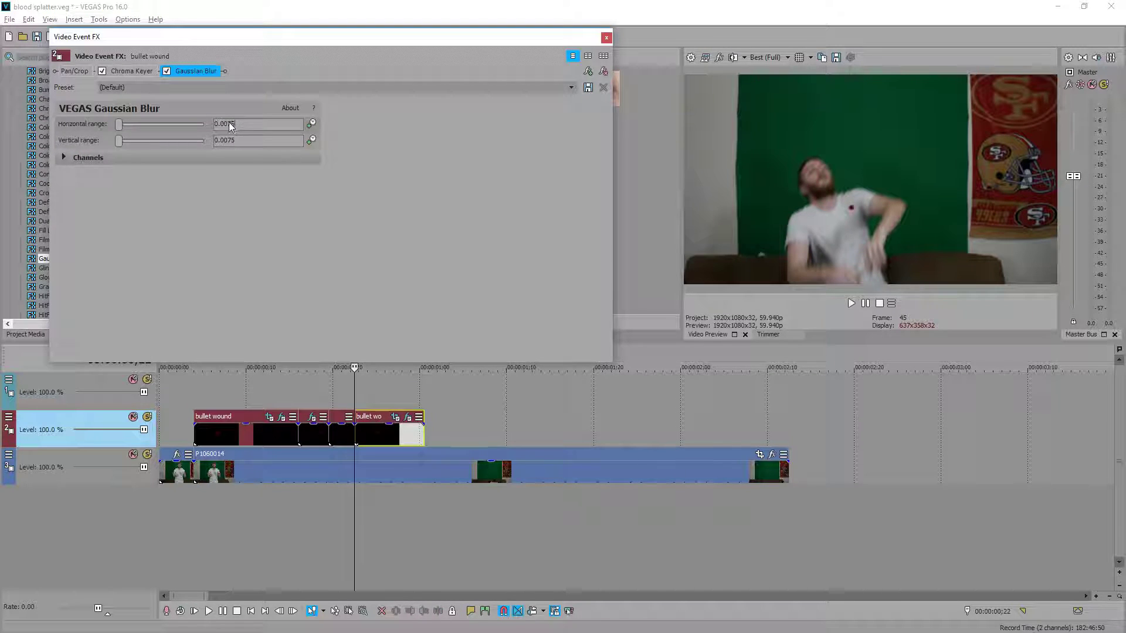
pyautogui.moveTo(235, 125); pyautogui.dragTo(228, 125)
pyautogui.write('125')
# - Open the second bullet wound segment's own effect settings and set both Gaussian Blur ranges to 0.0025
pyautogui.click(311, 439)
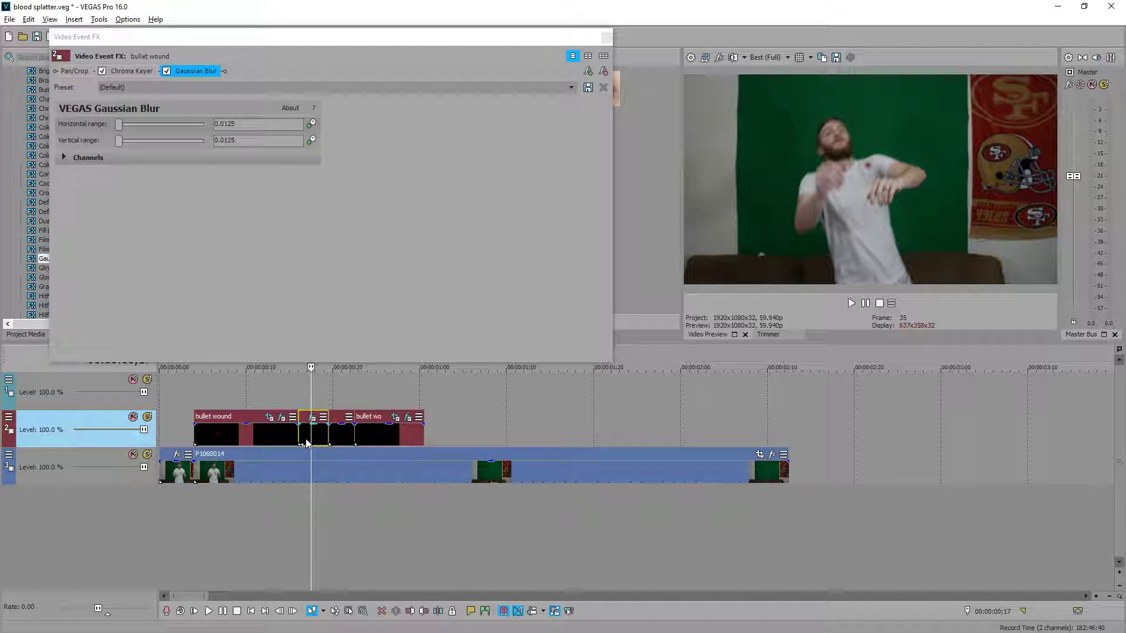
pyautogui.click(299, 435)
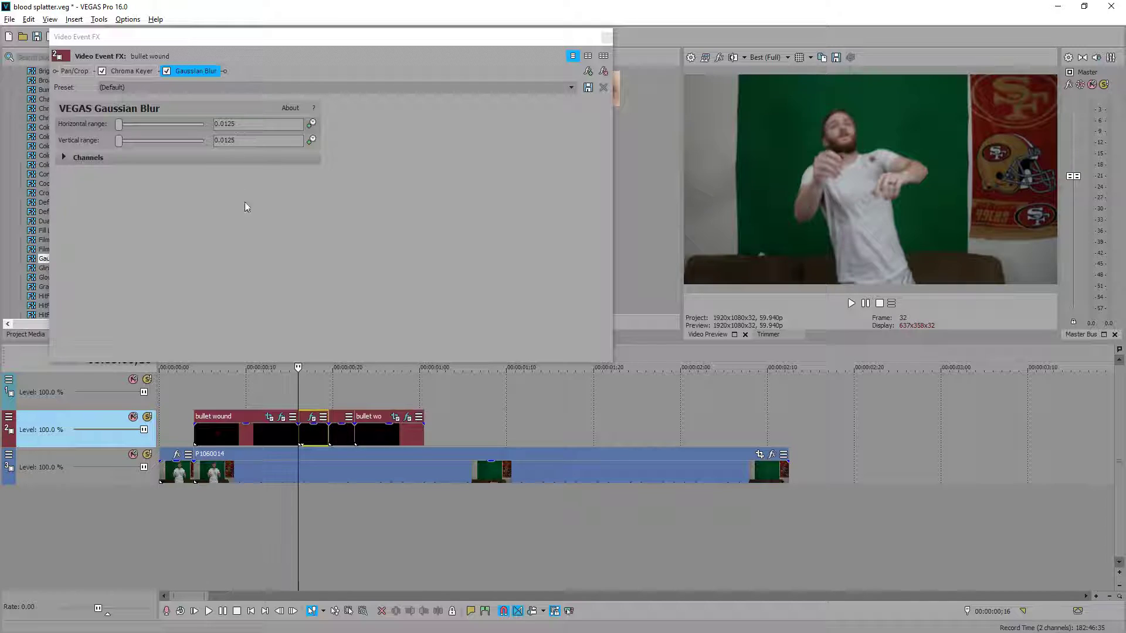
pyautogui.click(312, 419)
pyautogui.moveTo(235, 122); pyautogui.dragTo(223, 120)
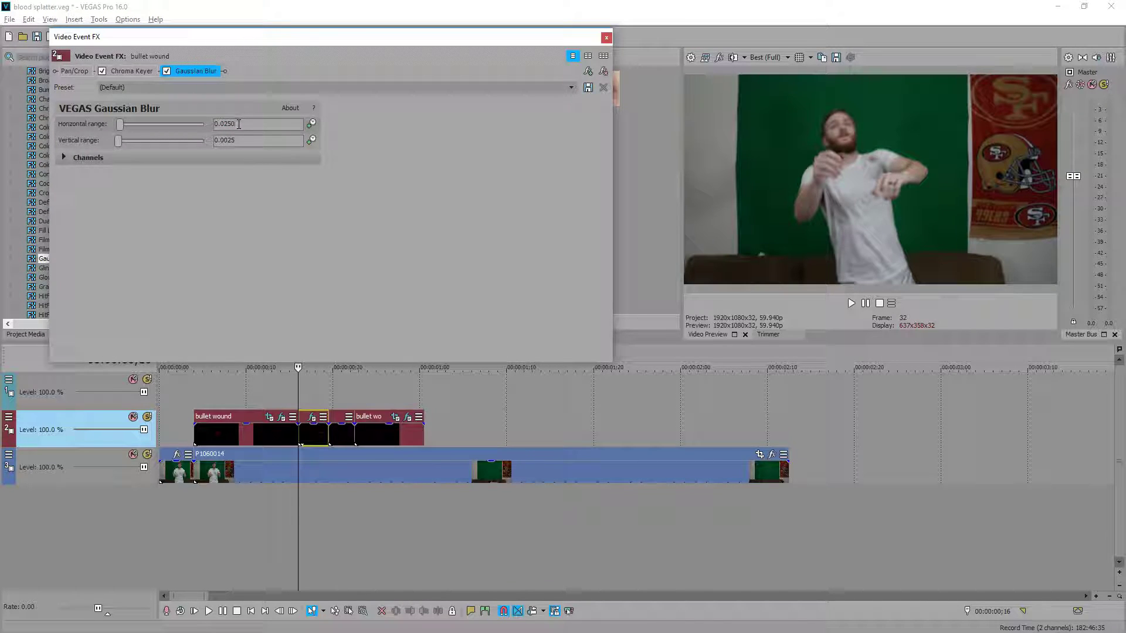
pyautogui.click(259, 142)
# - Set both Gaussian Blur ranges of the third bullet wound segment to 0.0075
pyautogui.click(346, 435)
pyautogui.scroll(1, 348, 434)
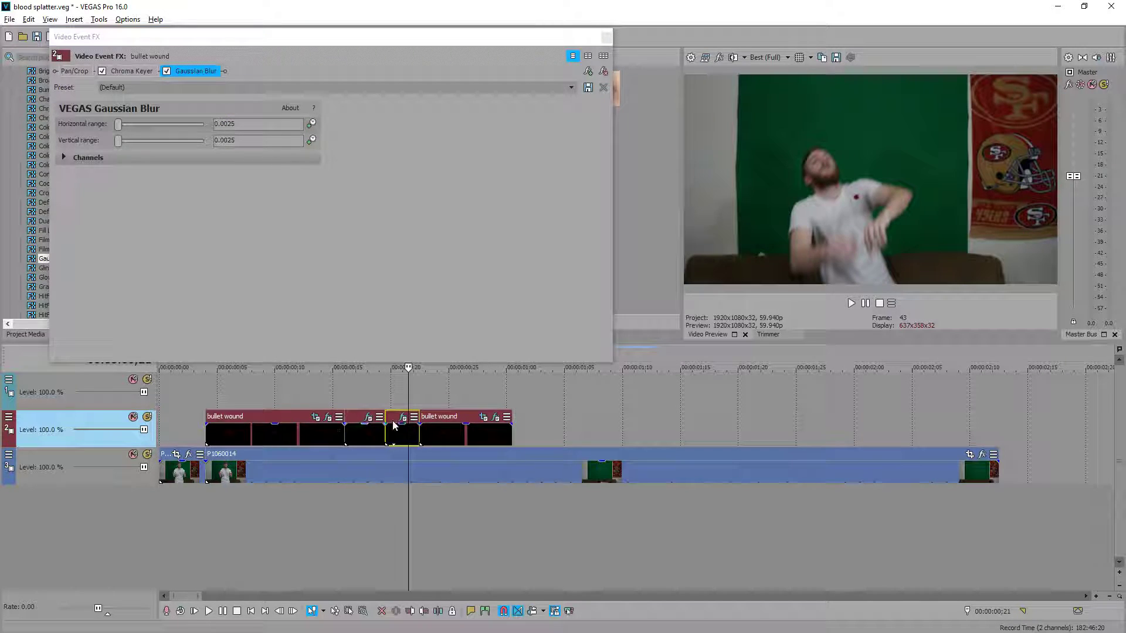
pyautogui.click(402, 418)
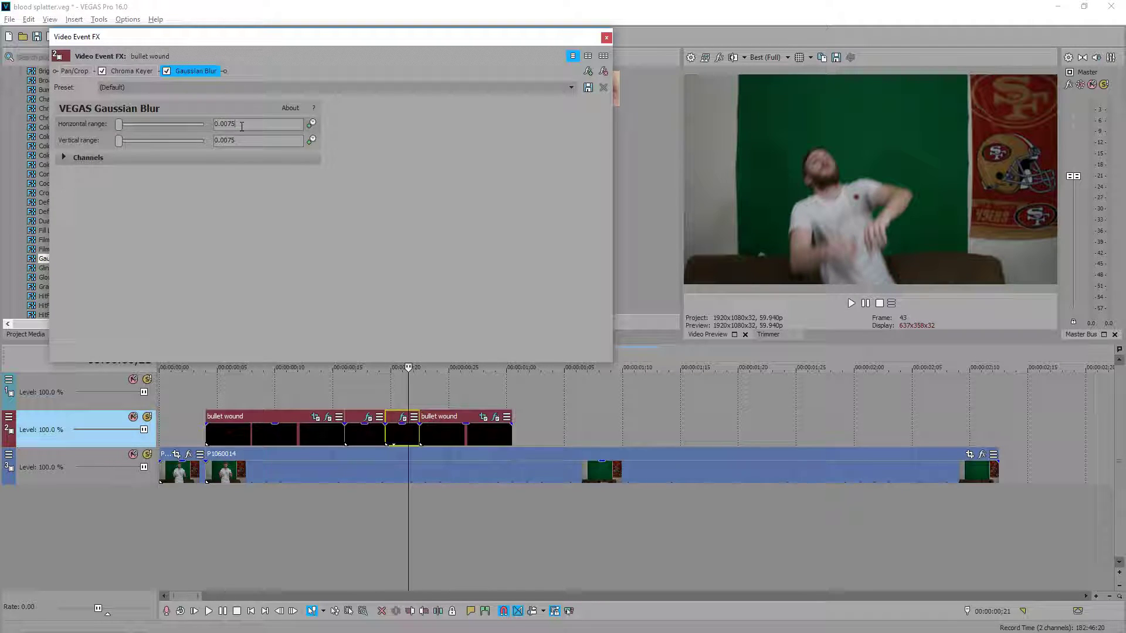
# - Increase the Gaussian Blur ranges of the last bullet wound segment and close the effect settings
pyautogui.click(450, 437)
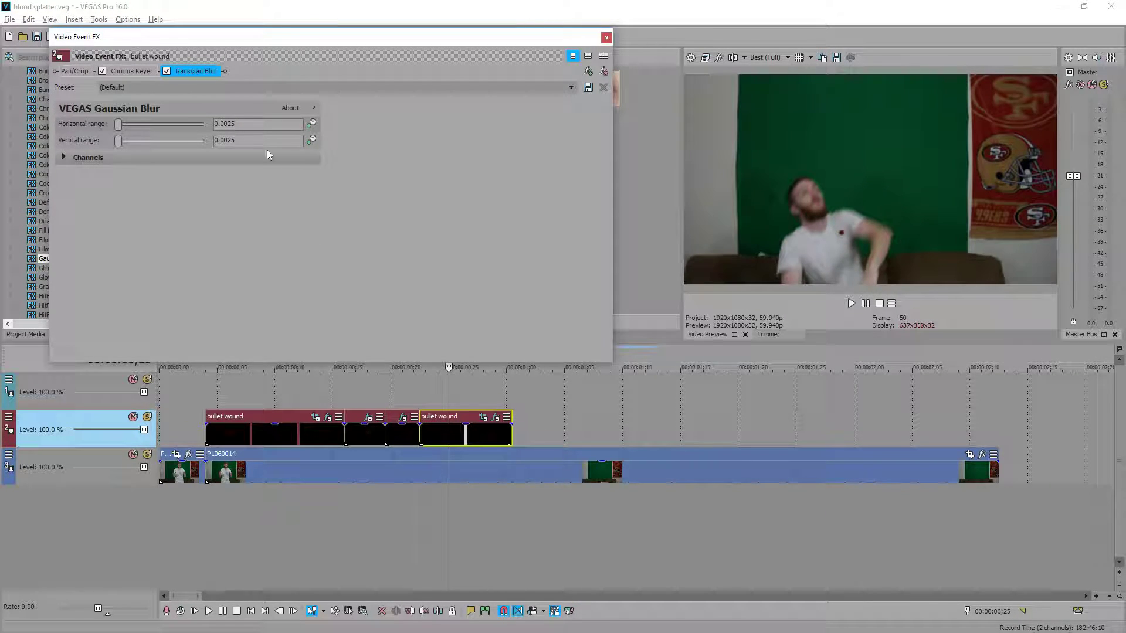
pyautogui.moveTo(235, 124); pyautogui.dragTo(225, 124)
pyautogui.click(606, 38)
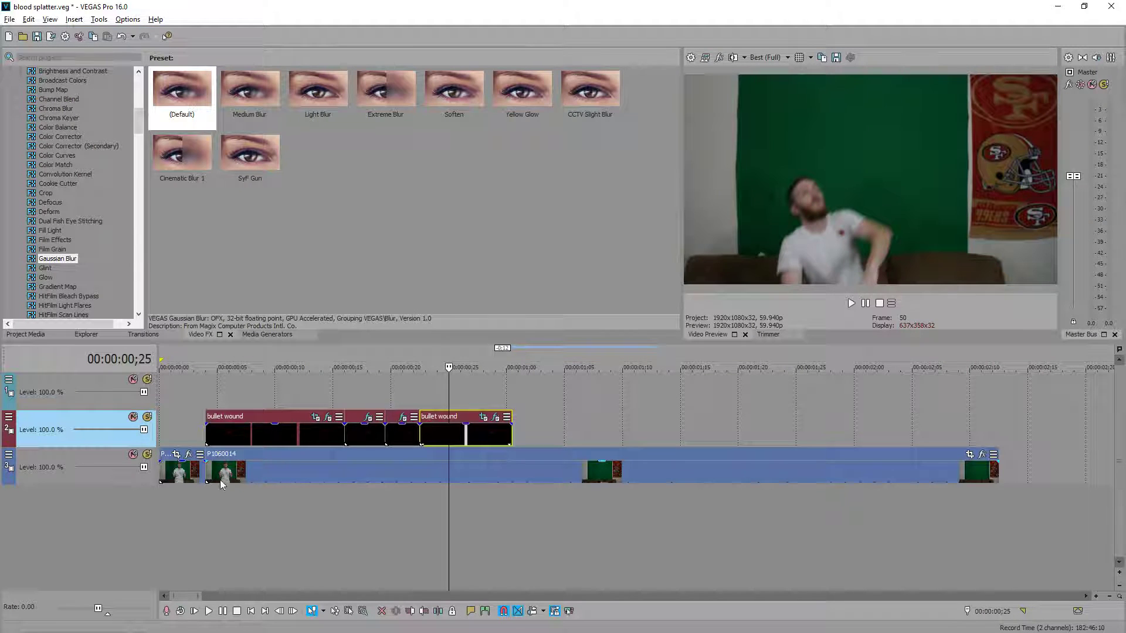
# - Play back the footage from the start of the bullet wound to review its tracking and blur
pyautogui.click(200, 499)
pyautogui.press('space')
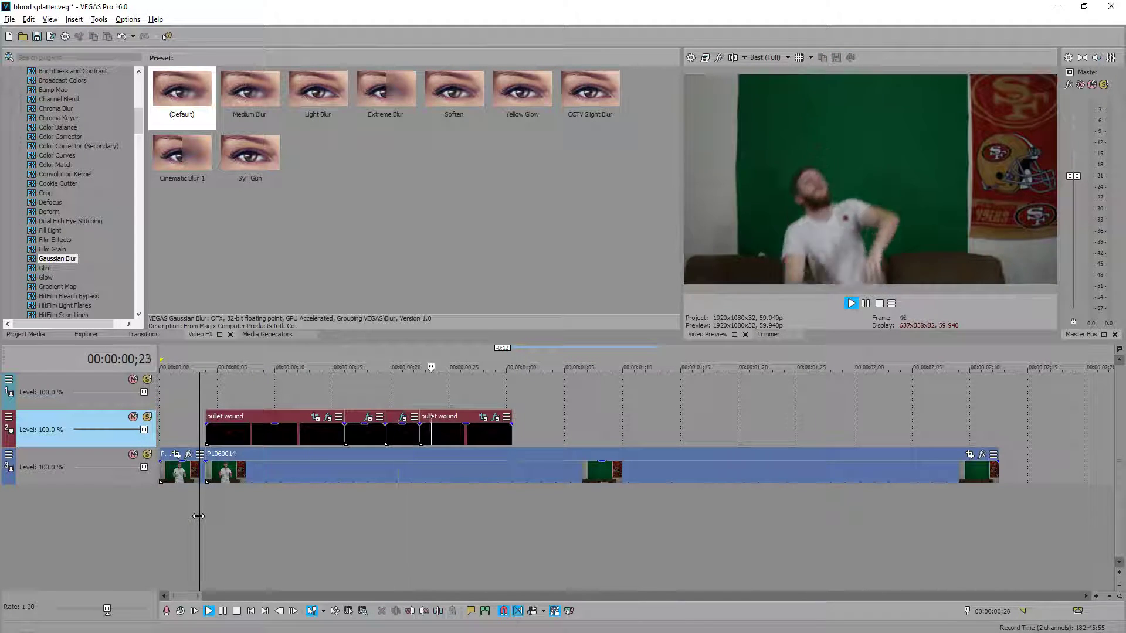
pyautogui.press('space')
pyautogui.click(223, 514)
pyautogui.press('space')
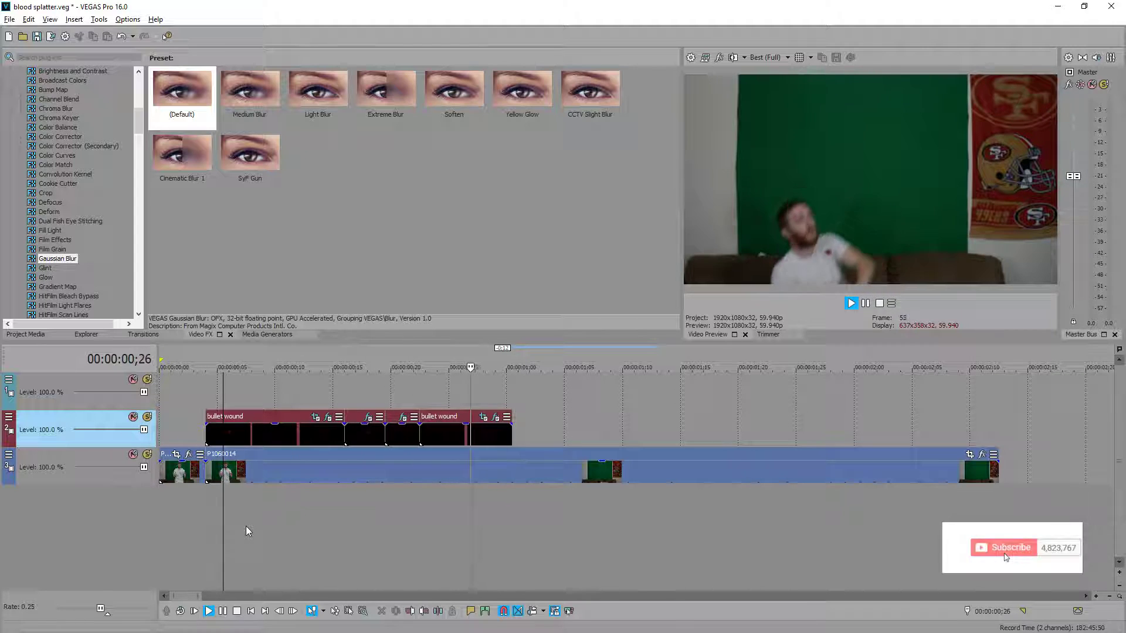
pyautogui.press('j')
pyautogui.press('space')
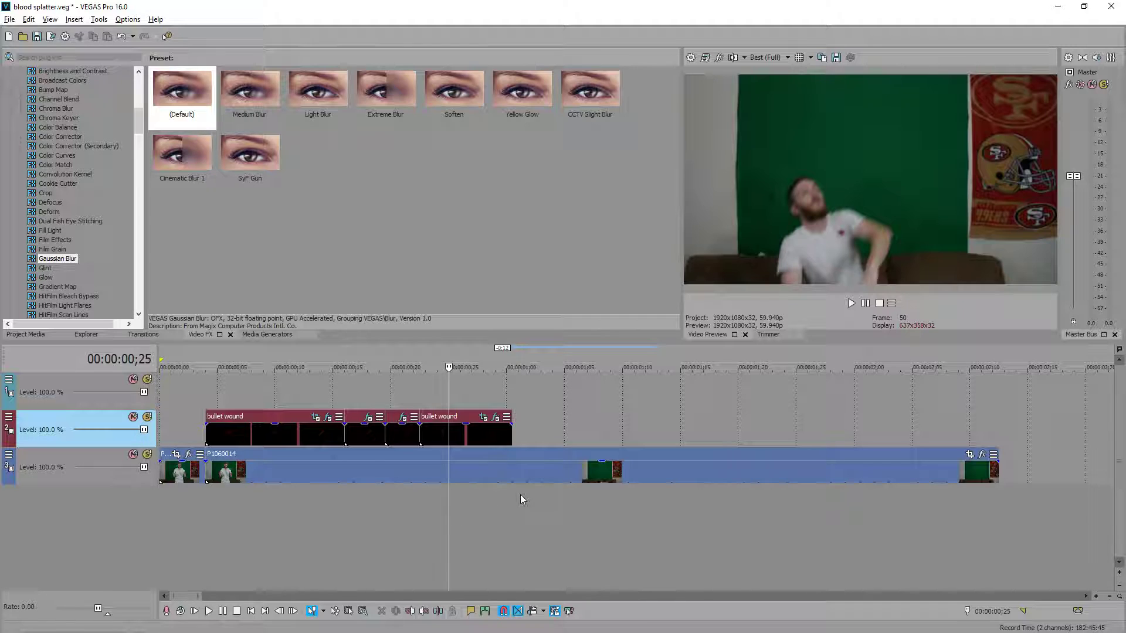
# - Place the splatter clip on the top track starting at about 00:00:00;07 and play it over the footage
pyautogui.click(205, 518)
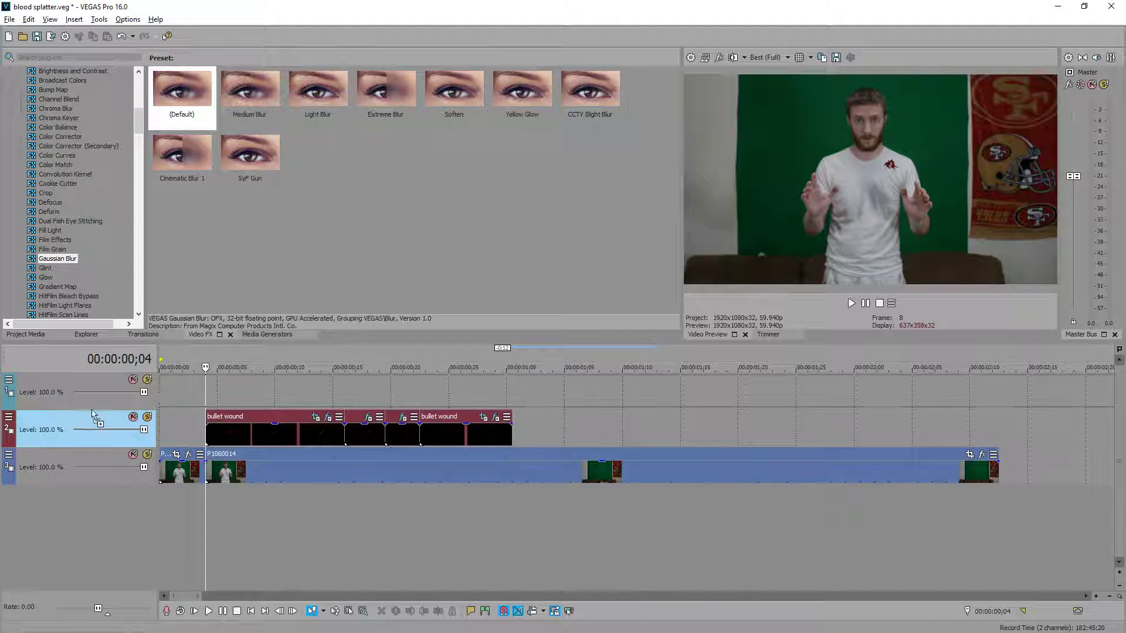
pyautogui.moveTo(304, 376); pyautogui.dragTo(242, 403)
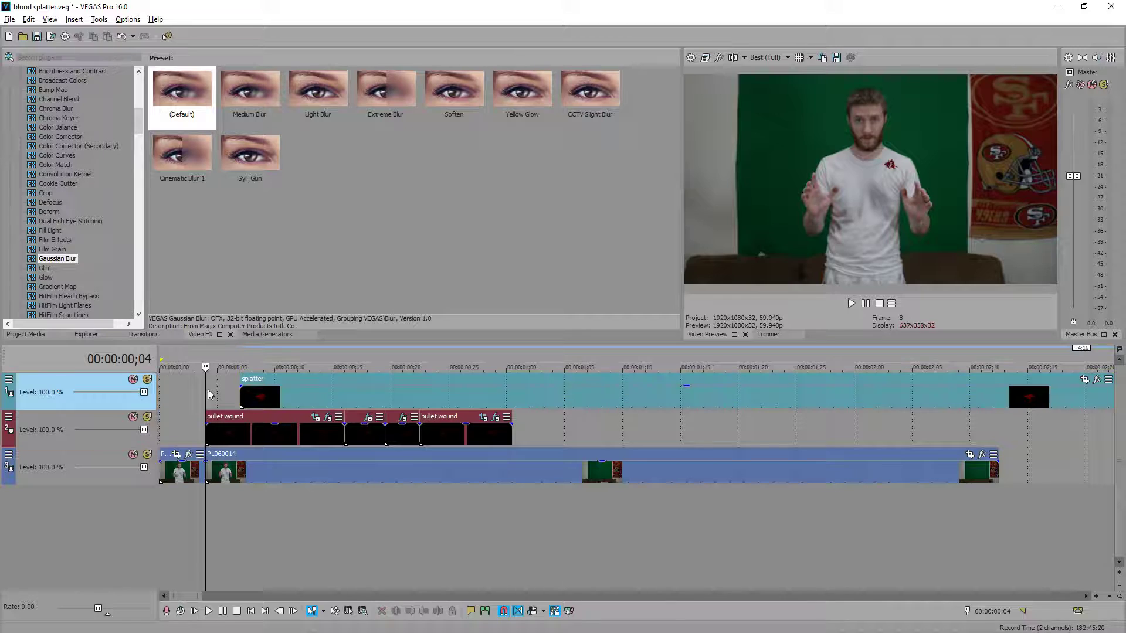
pyautogui.press('space')
pyautogui.press('Return')
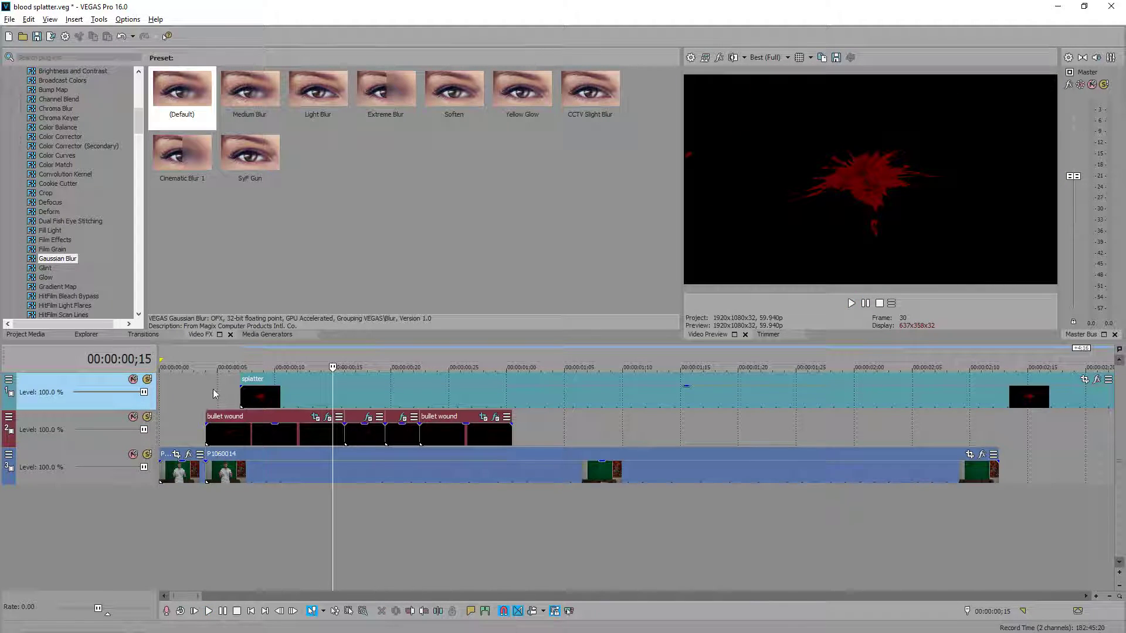
# - Key out the splatter clip's black background by applying the Chroma Keyer preset Blood Black BG
pyautogui.click(246, 391)
pyautogui.click(60, 120)
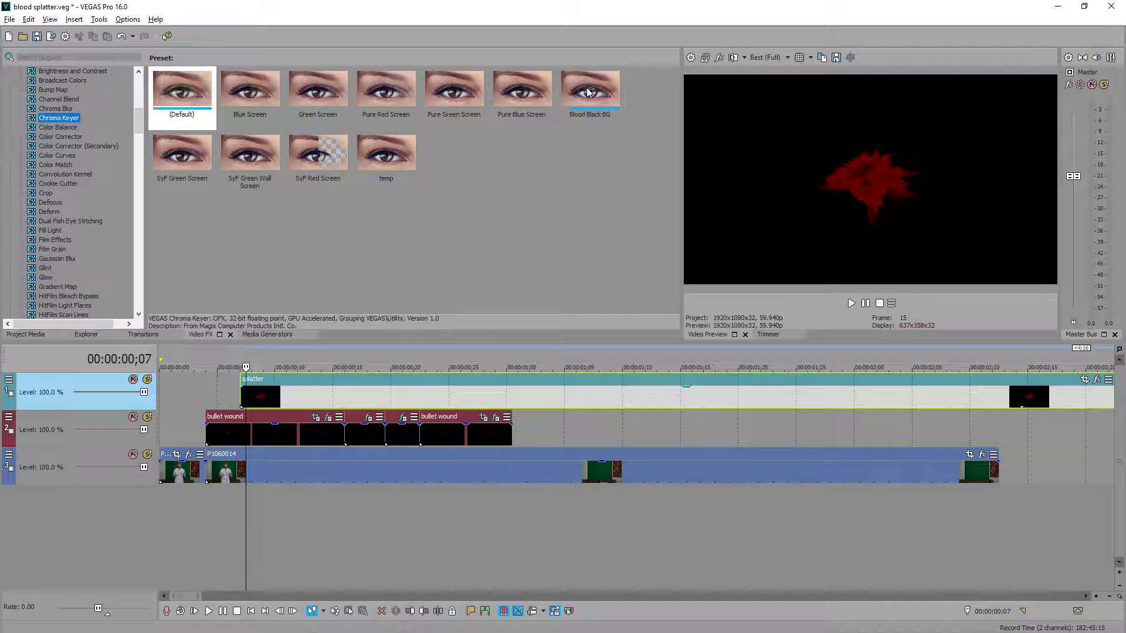
pyautogui.moveTo(584, 92); pyautogui.dragTo(379, 288)
pyautogui.moveTo(256, 389); pyautogui.dragTo(256, 391)
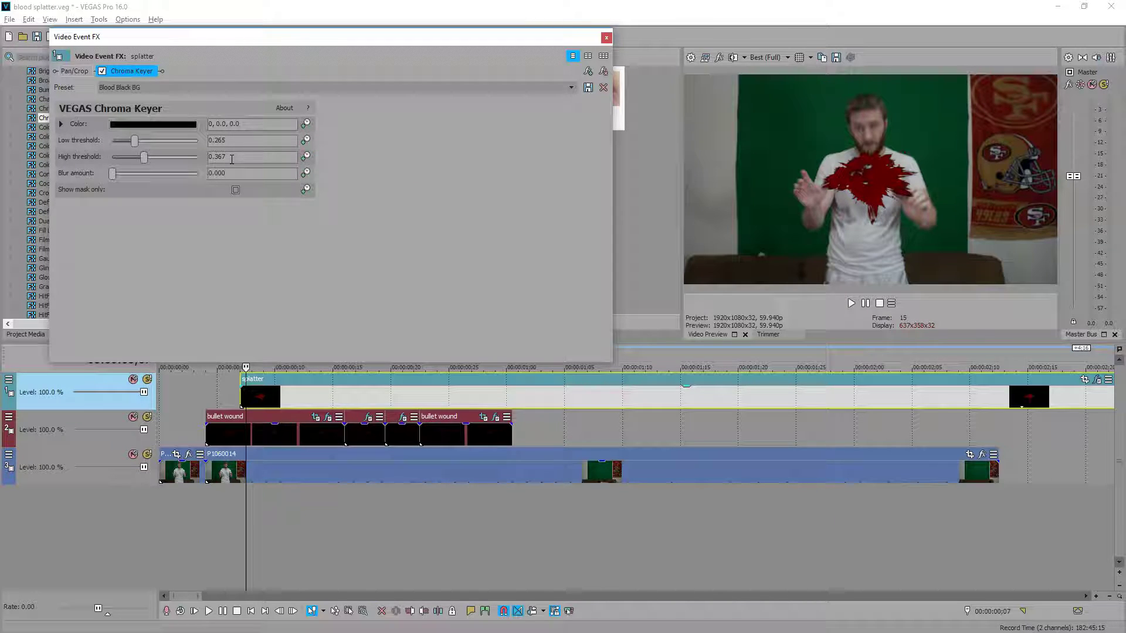
pyautogui.click(607, 38)
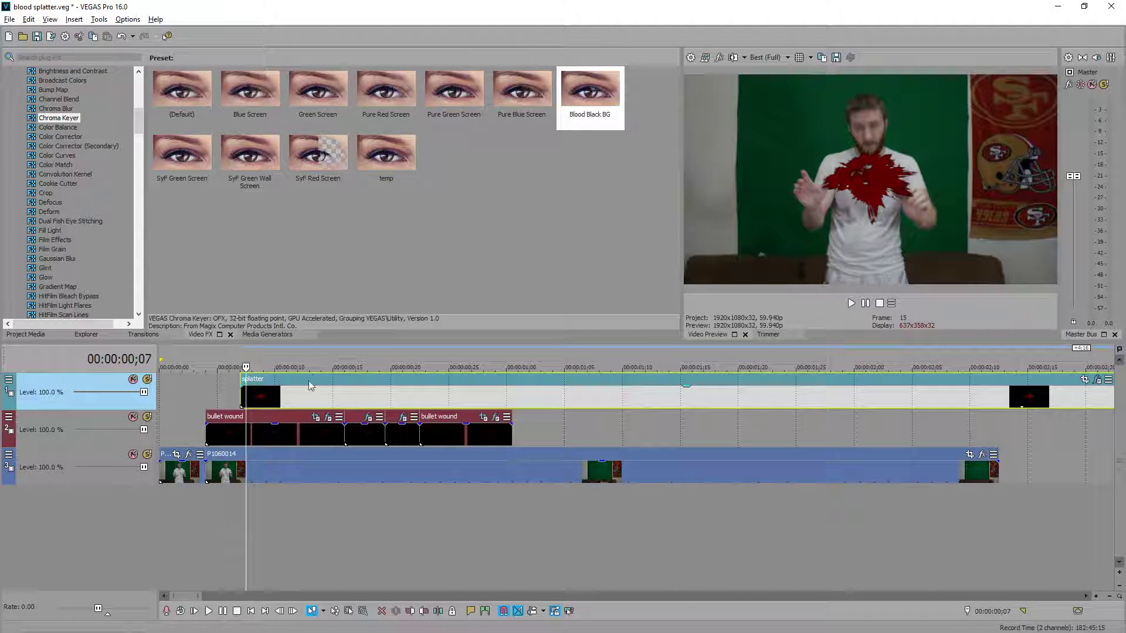
# - Enlarge the splatter clip's Pan/Crop frame to about 1,989 by 1,119 and shift it so the splatter sits on the green screen beside the actor's head
pyautogui.click(1085, 381)
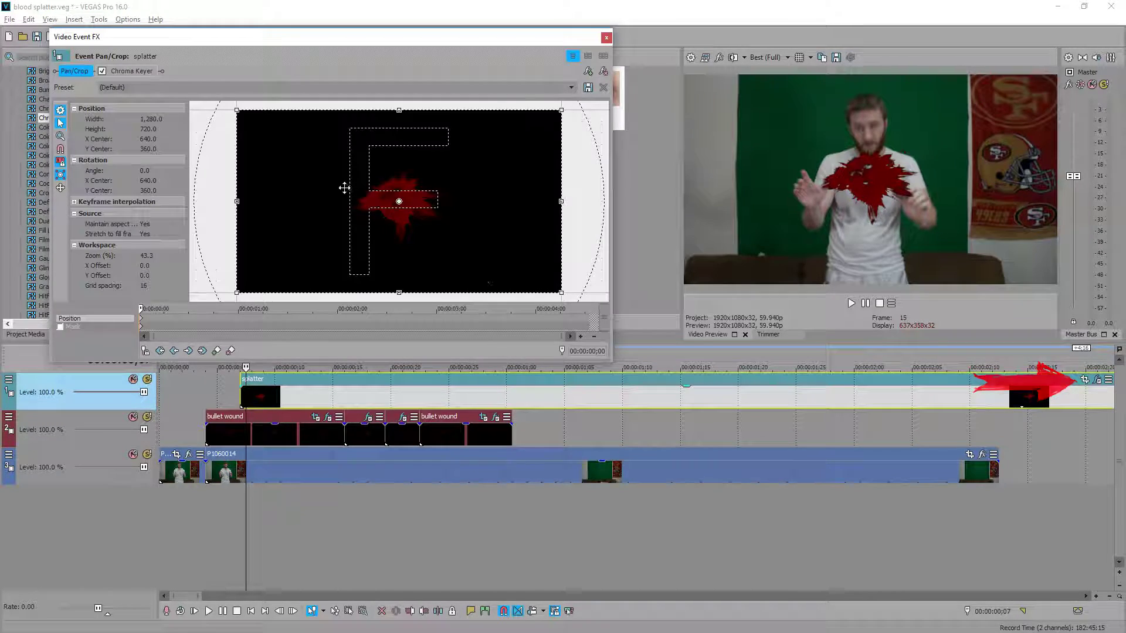
pyautogui.moveTo(306, 251); pyautogui.dragTo(261, 283)
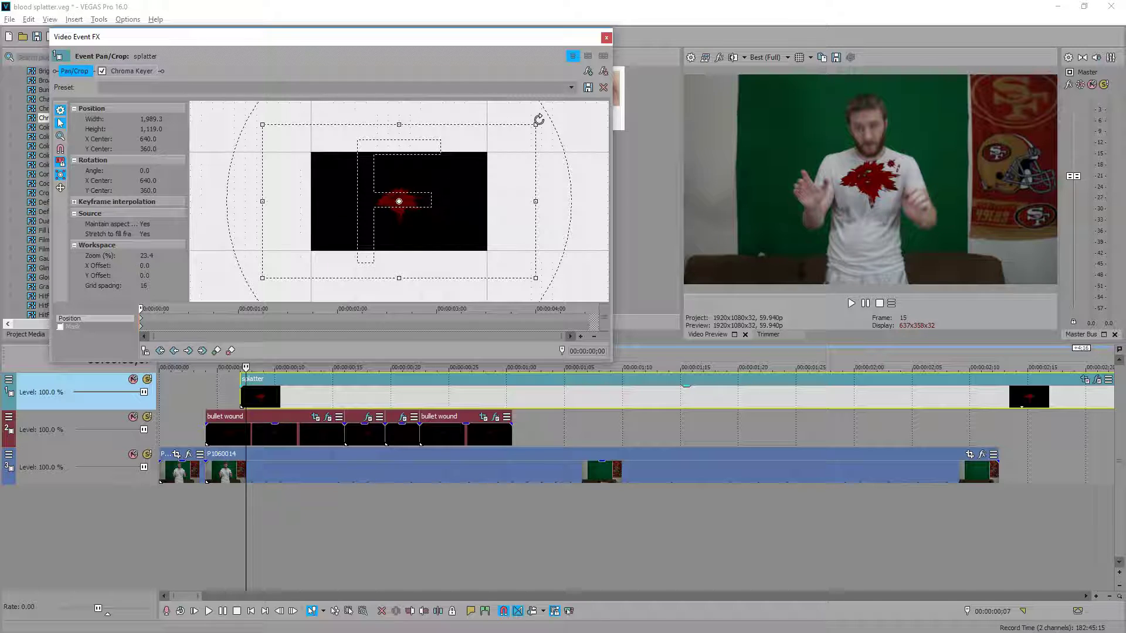
pyautogui.moveTo(481, 194); pyautogui.dragTo(440, 232)
pyautogui.click(607, 38)
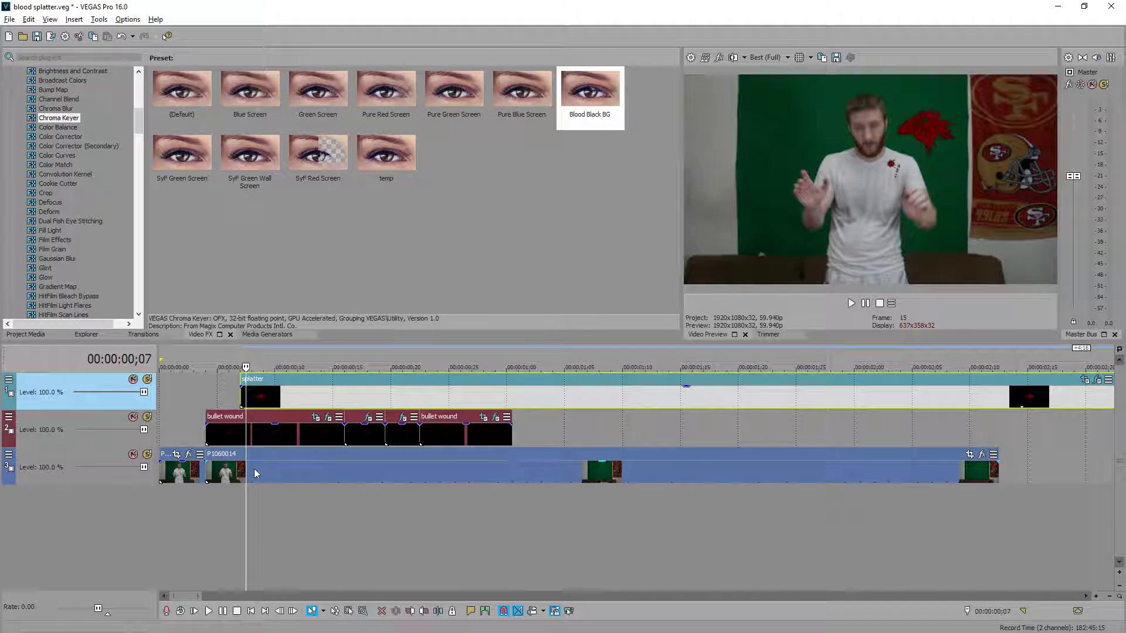
# - Play the footage from just before the bullet wound to check the splatter's timing and position
pyautogui.click(181, 526)
pyautogui.press('space')
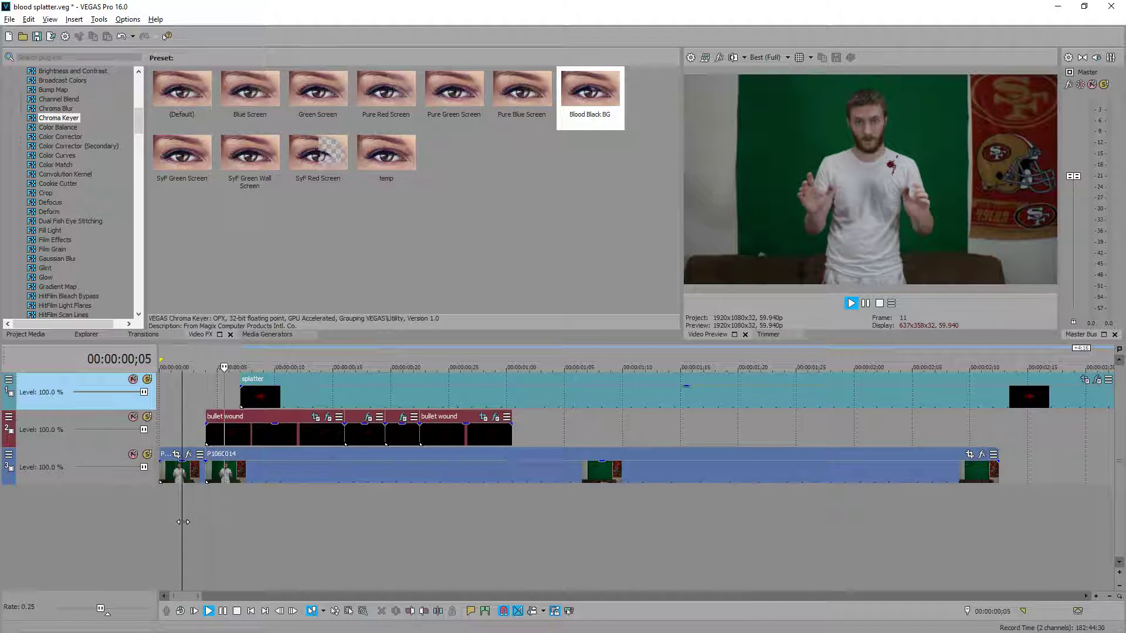
pyautogui.press('space')
pyautogui.press('space')
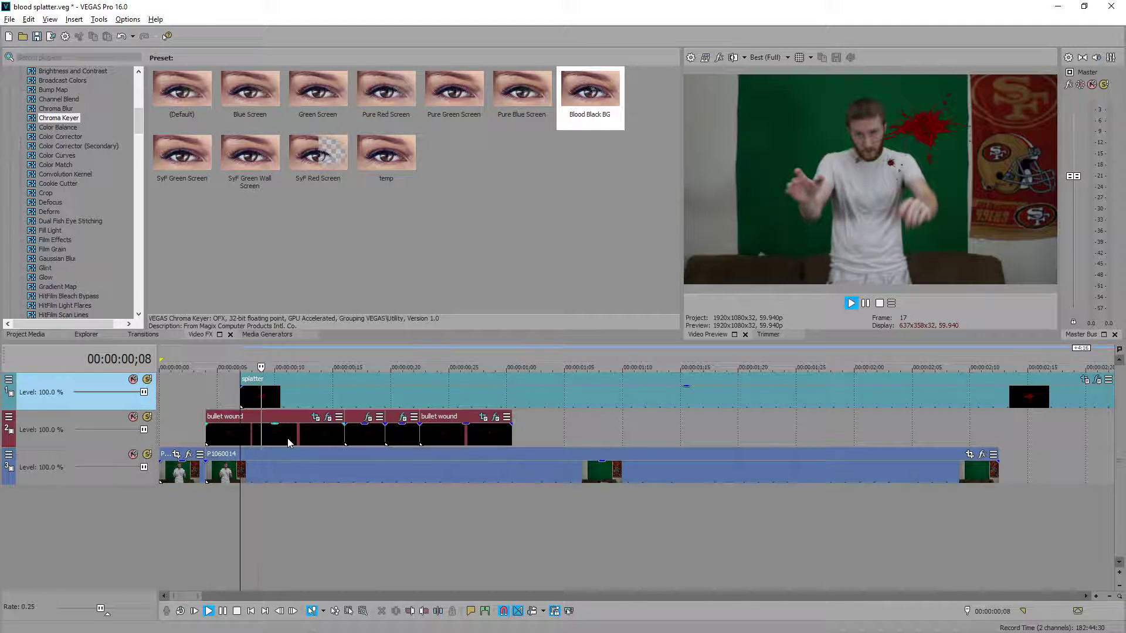
# - Move the splatter clip to start at 00:00:00;10 and play the footage from the beginning
pyautogui.moveTo(308, 402); pyautogui.dragTo(332, 404)
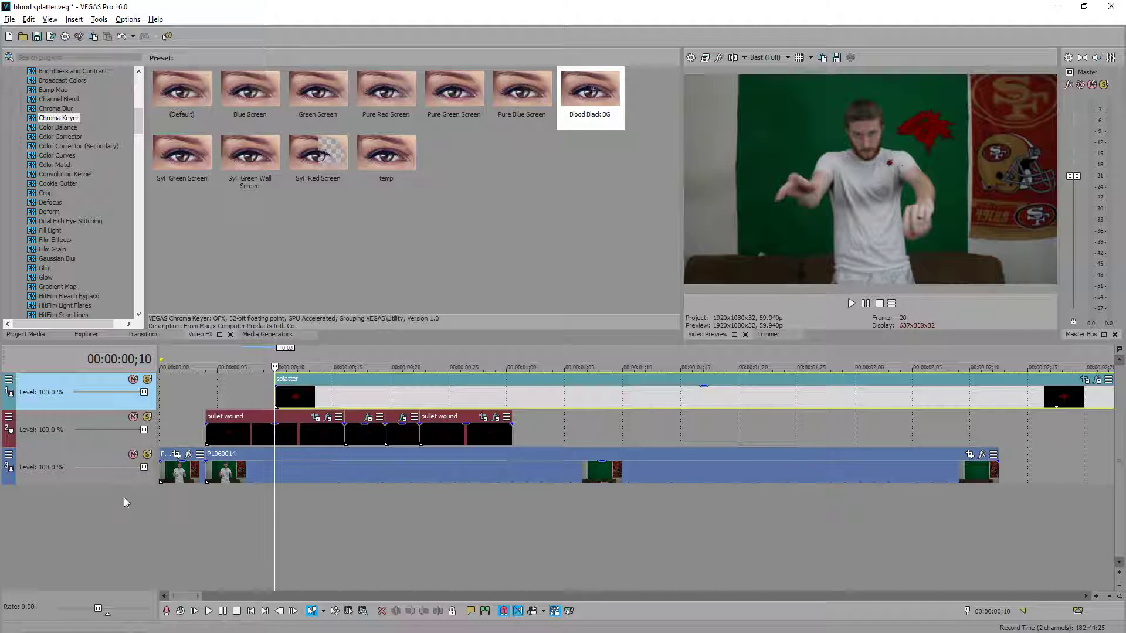
pyautogui.click(160, 499)
pyautogui.press('space')
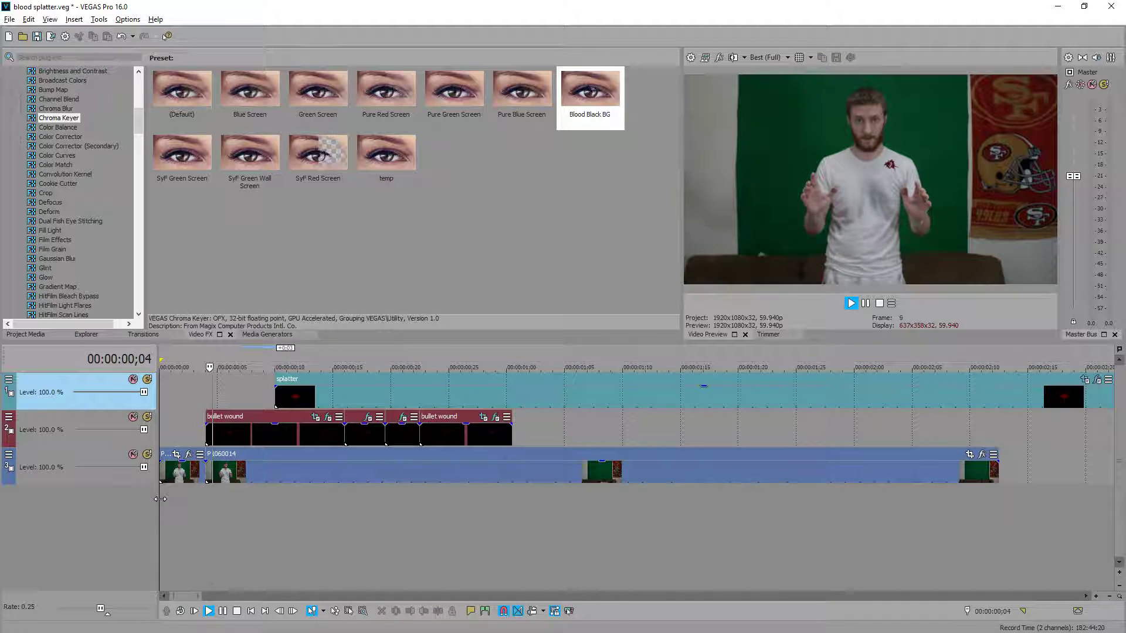
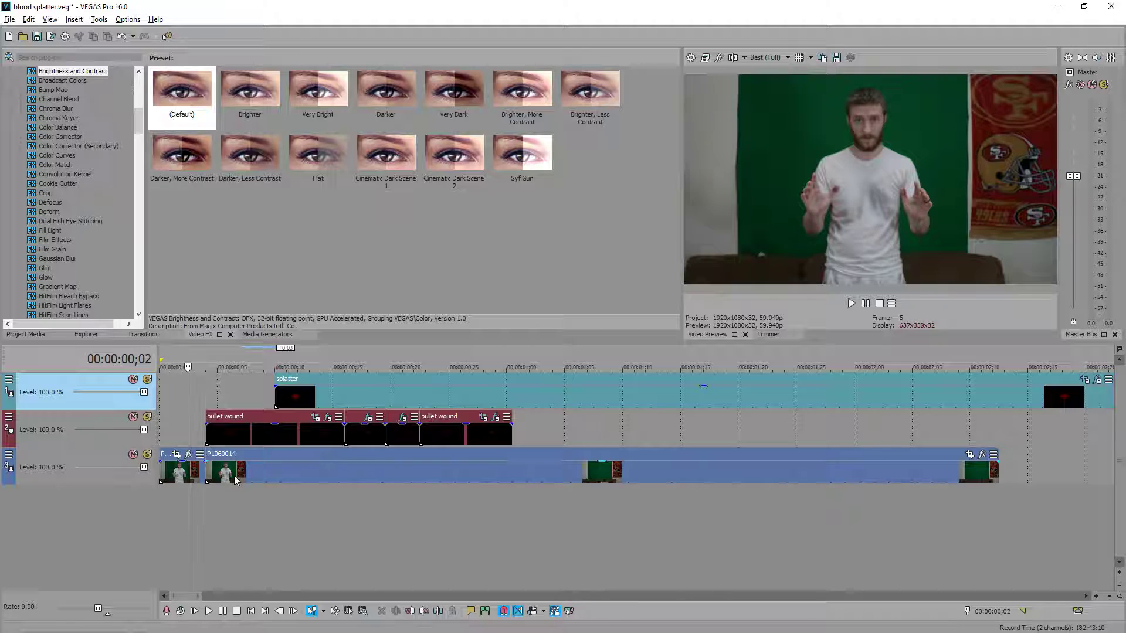
# - Duplicate the long P1060014 clip onto its own track above the original and move the splatter track between the two footage tracks
pyautogui.click(240, 472)
pyautogui.moveTo(270, 468); pyautogui.dragTo(269, 503)
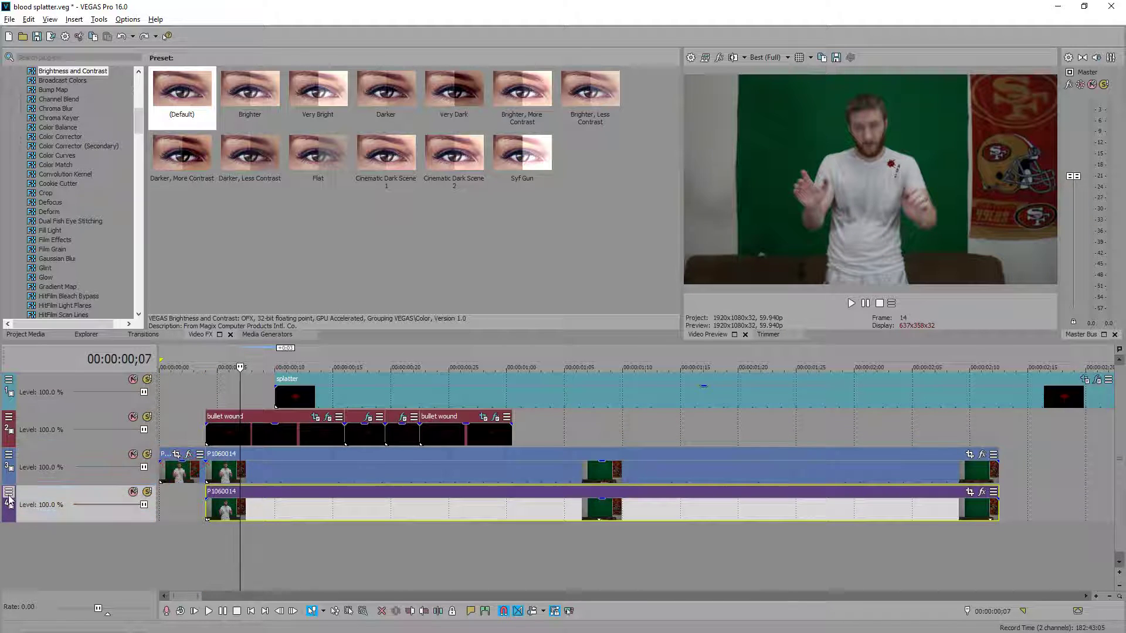
pyautogui.moveTo(28, 497); pyautogui.dragTo(36, 458)
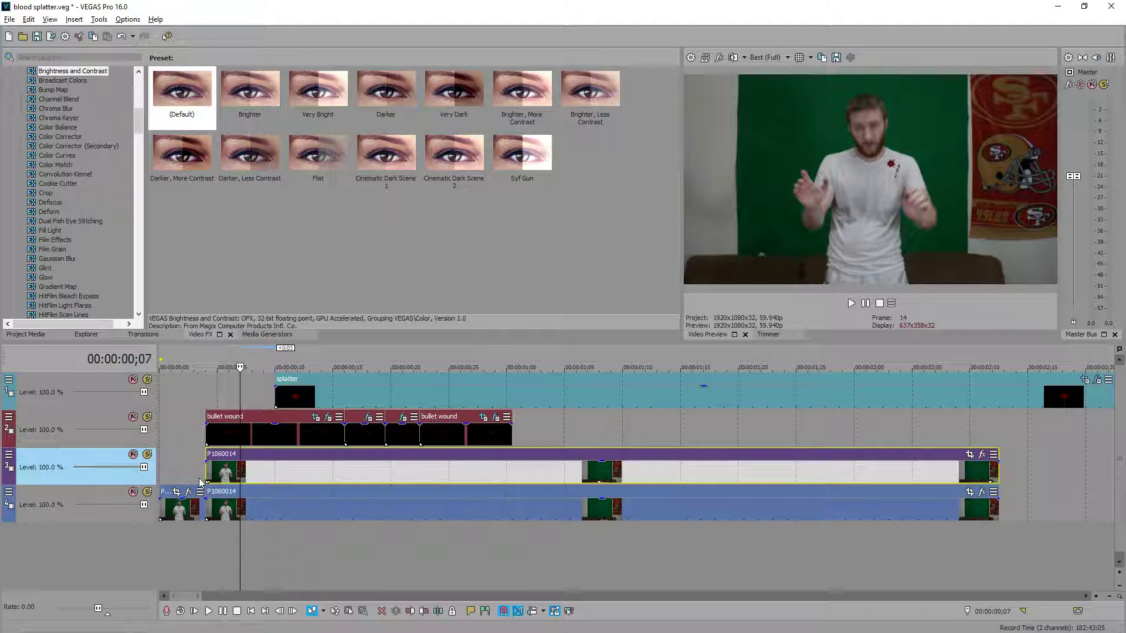
pyautogui.click(211, 476)
pyautogui.moveTo(17, 383); pyautogui.dragTo(24, 472)
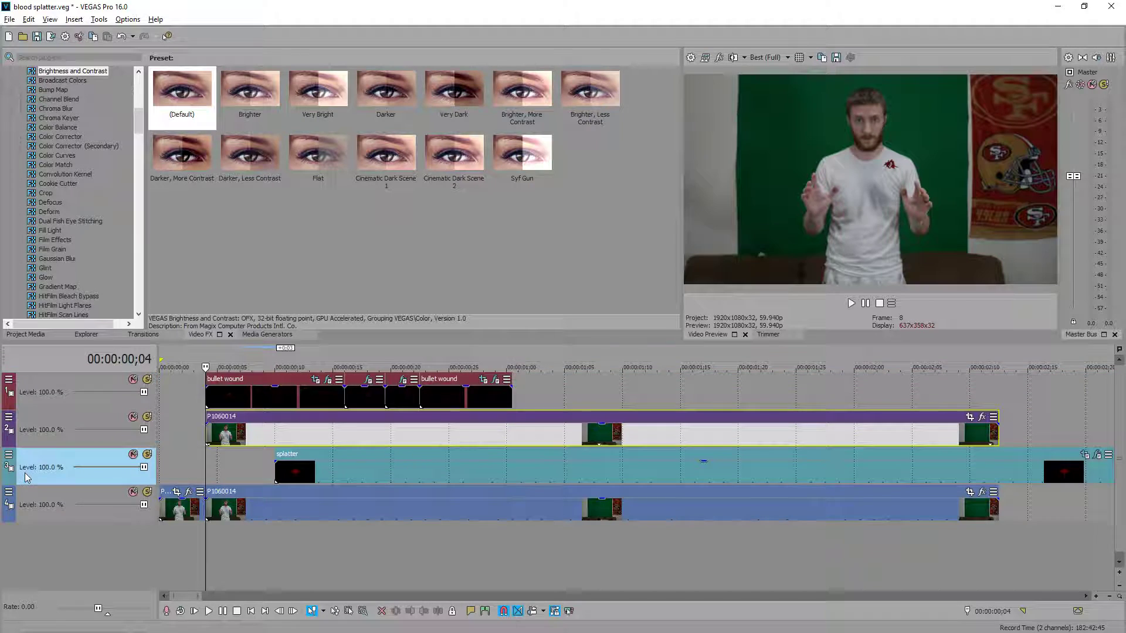
# - Apply the (Default) Chroma Keyer preset to the upper P1060014 copy and sample the green screen as its key color
pyautogui.click(234, 433)
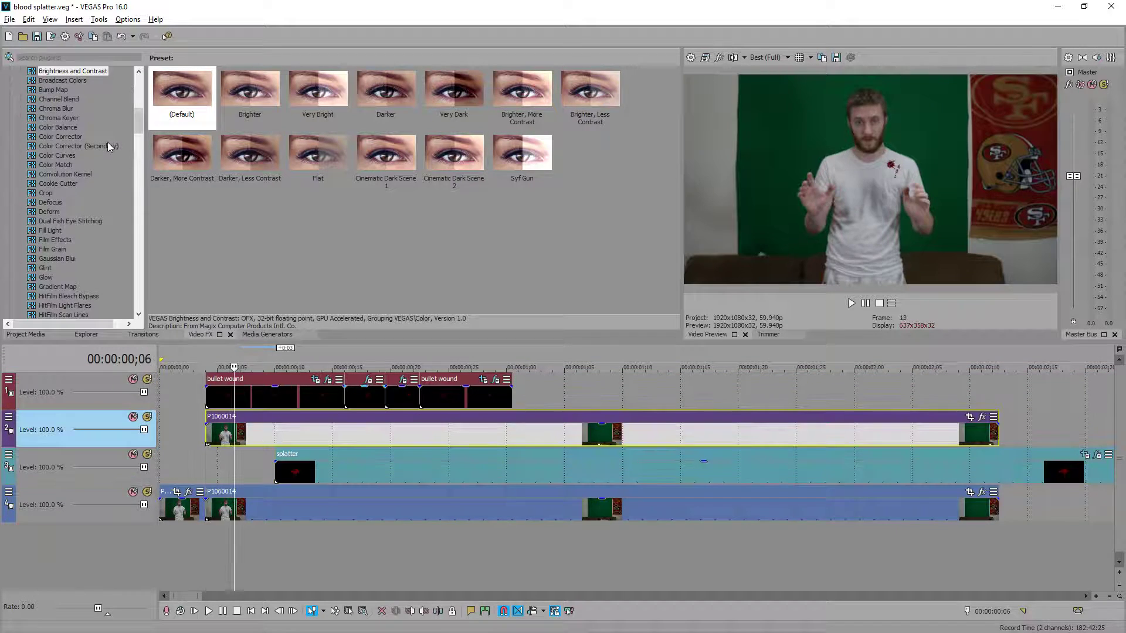
pyautogui.click(73, 116)
pyautogui.moveTo(171, 90); pyautogui.dragTo(281, 432)
pyautogui.click(137, 129)
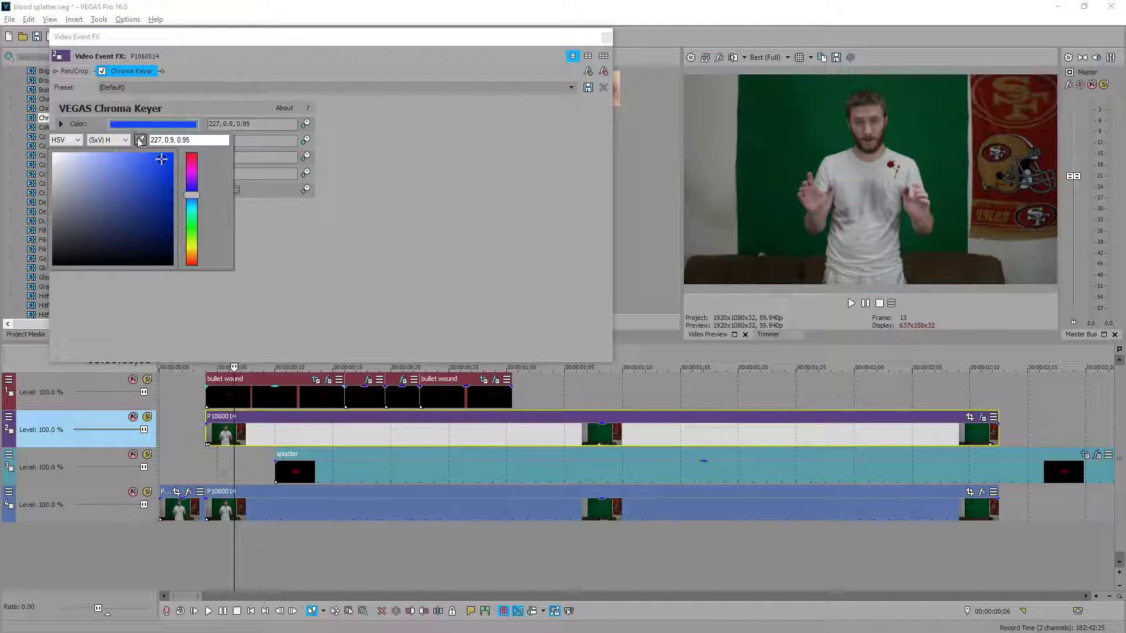
pyautogui.click(140, 140)
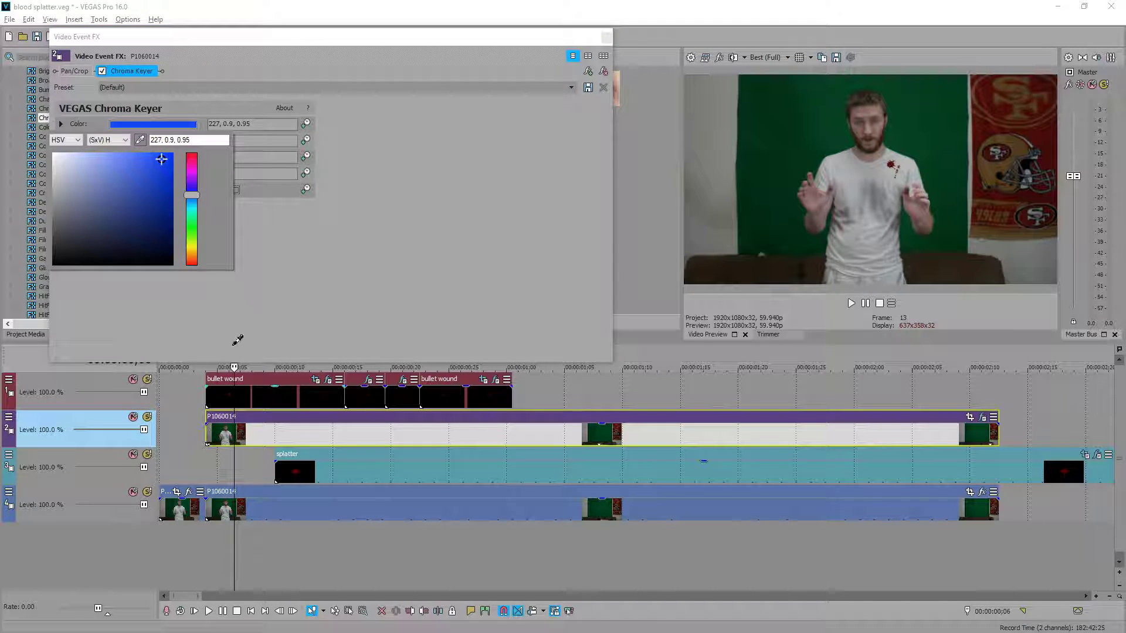
pyautogui.click(602, 432)
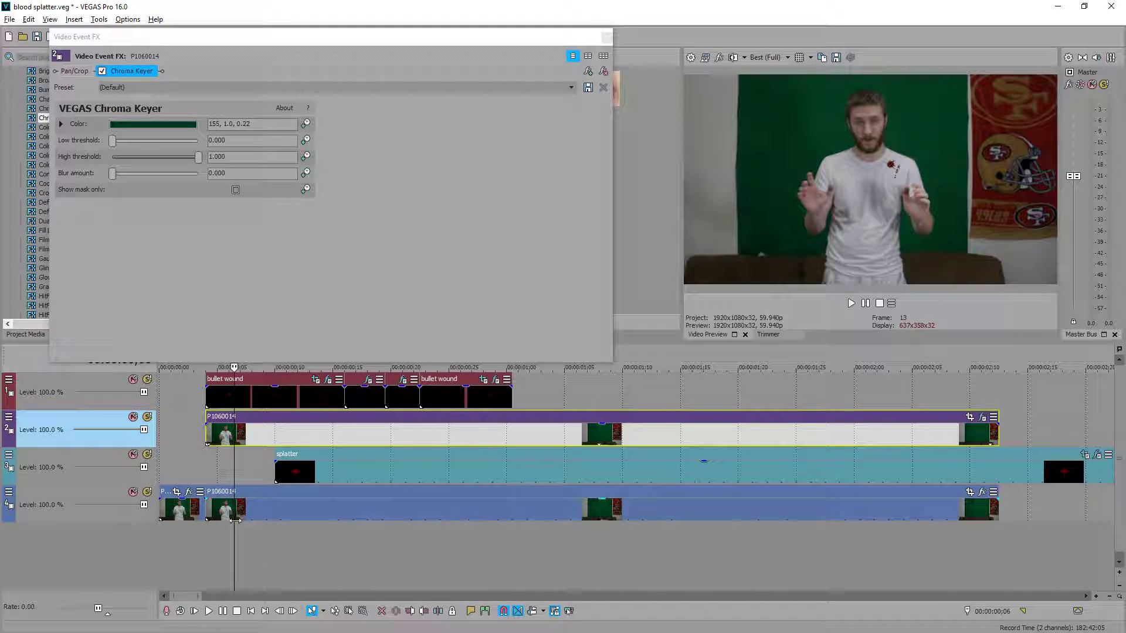
# - Mute the original footage track and mask the keyed copy with a closed four-point box around the green screen, excluding the wall and flags
pyautogui.click(133, 493)
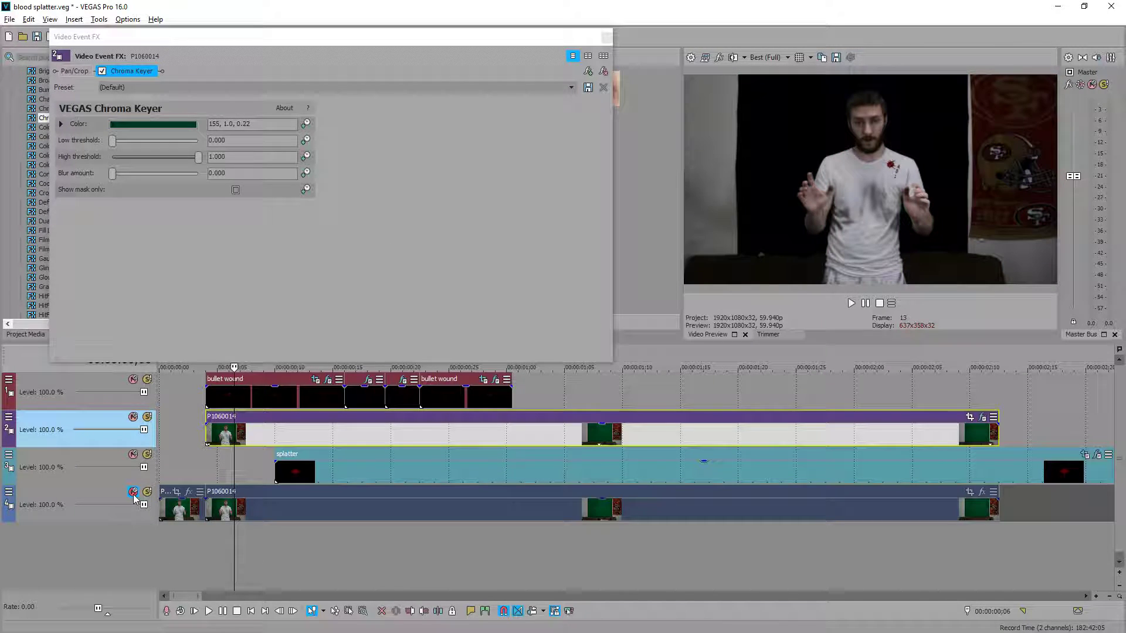
pyautogui.click(217, 458)
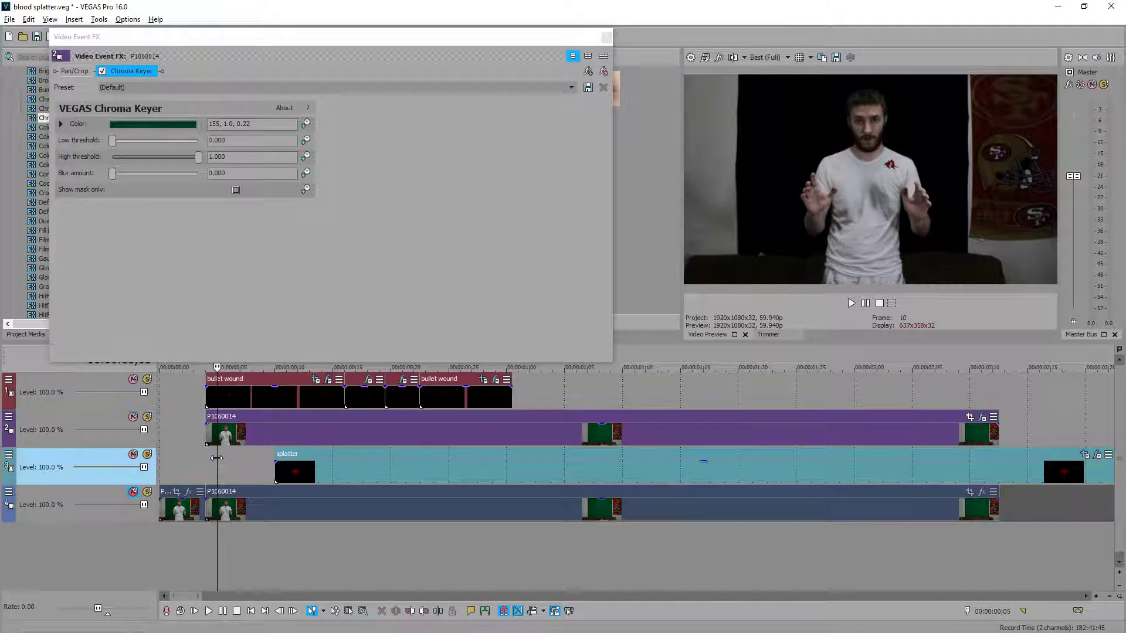
pyautogui.click(969, 418)
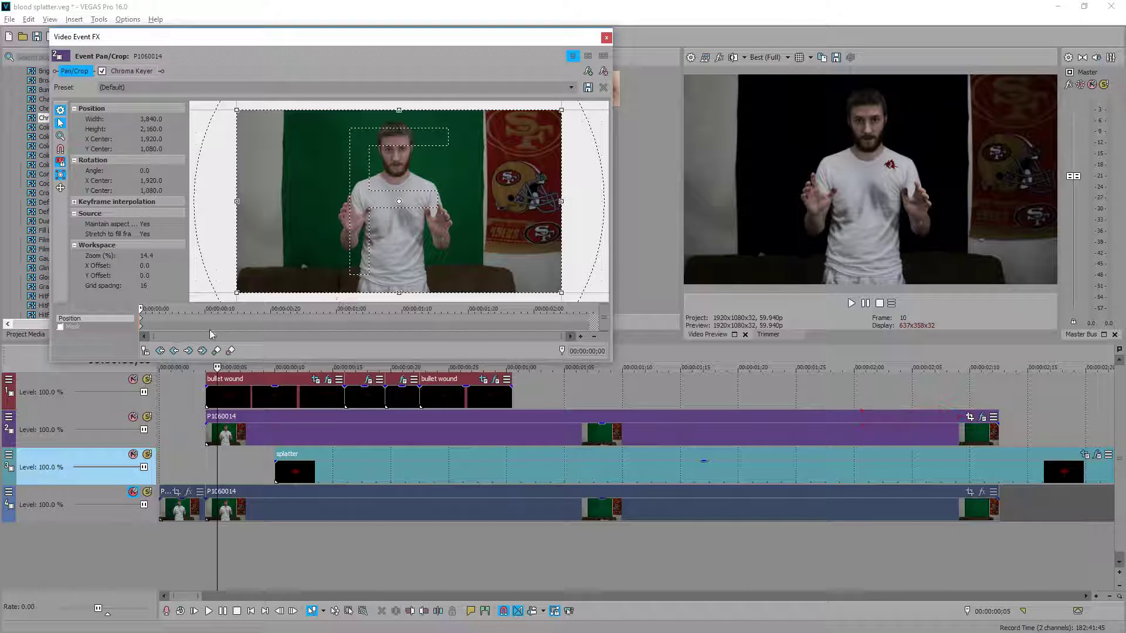
pyautogui.click(60, 326)
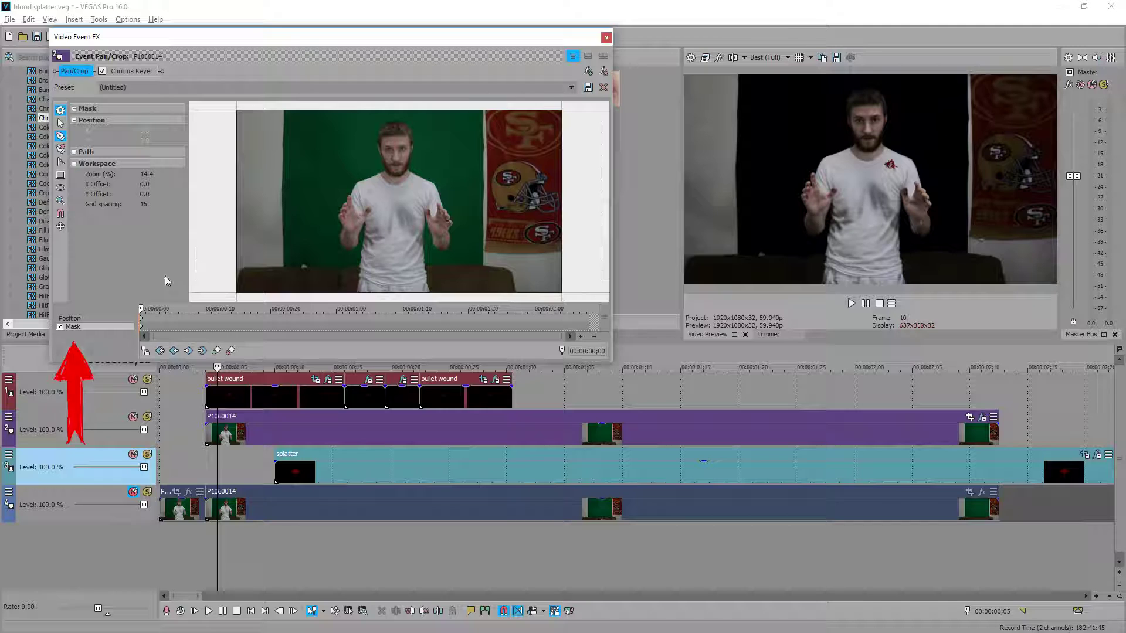
pyautogui.click(61, 137)
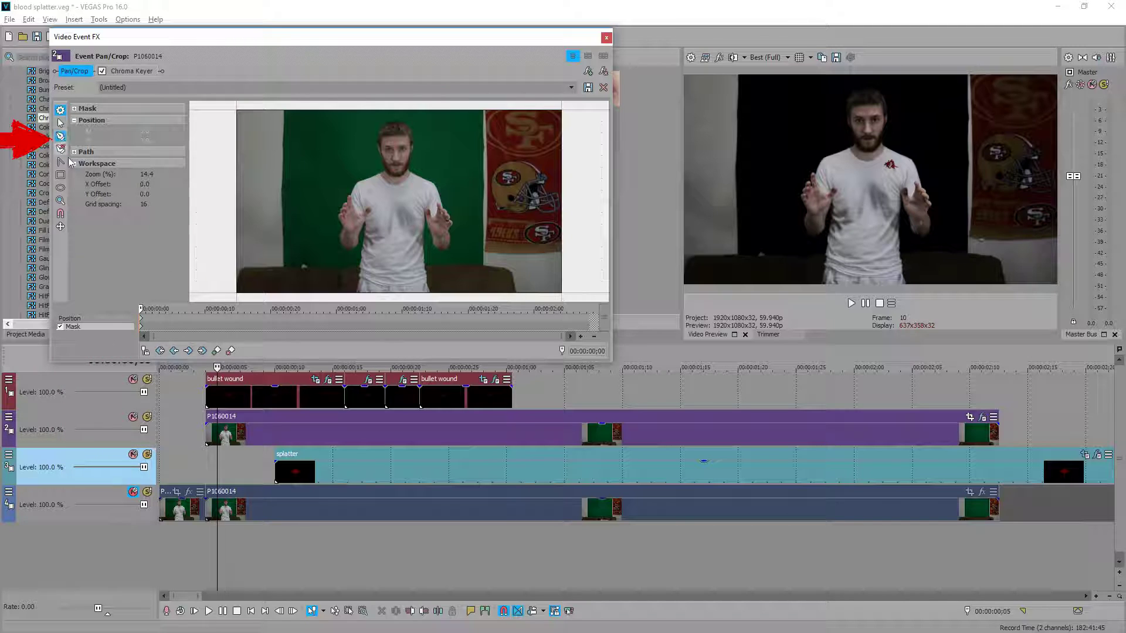
pyautogui.click(286, 291)
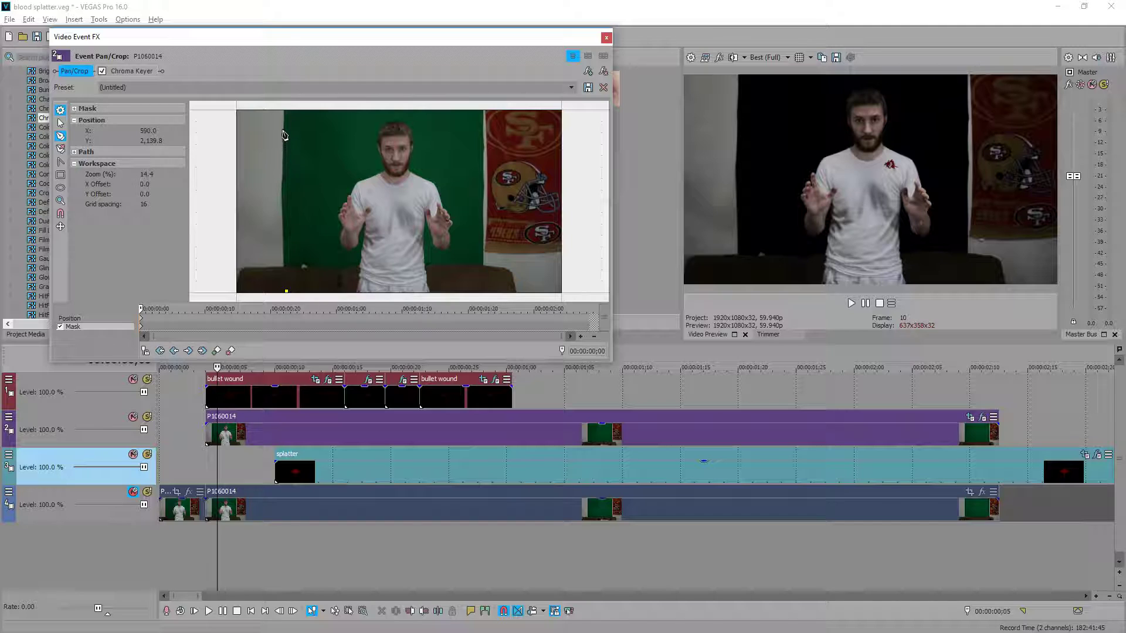
pyautogui.click(286, 111)
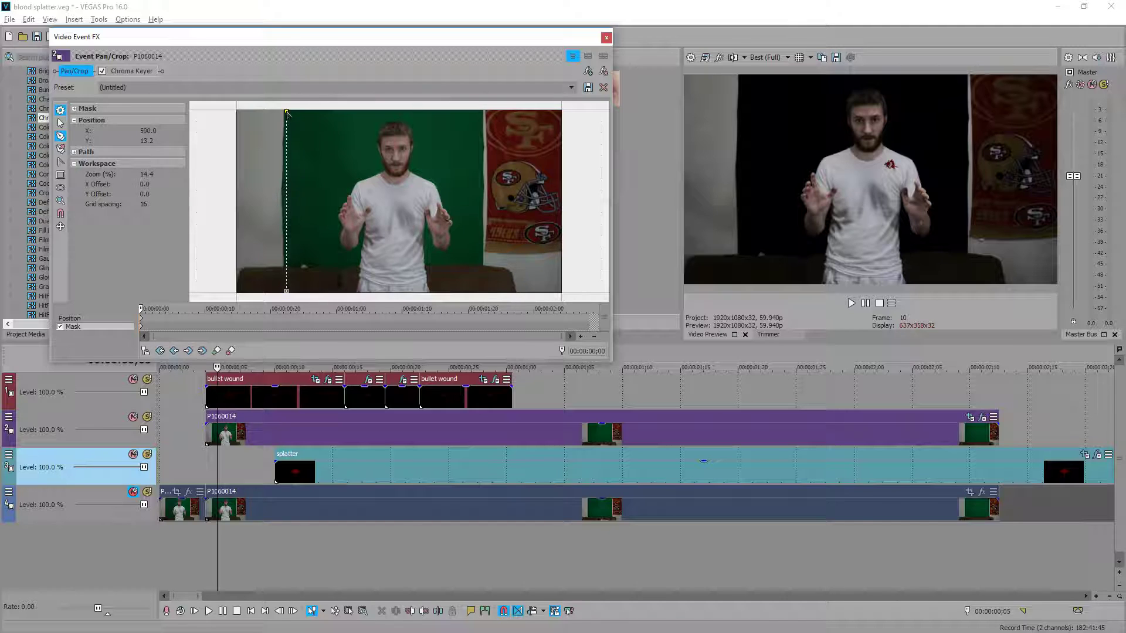
pyautogui.click(480, 112)
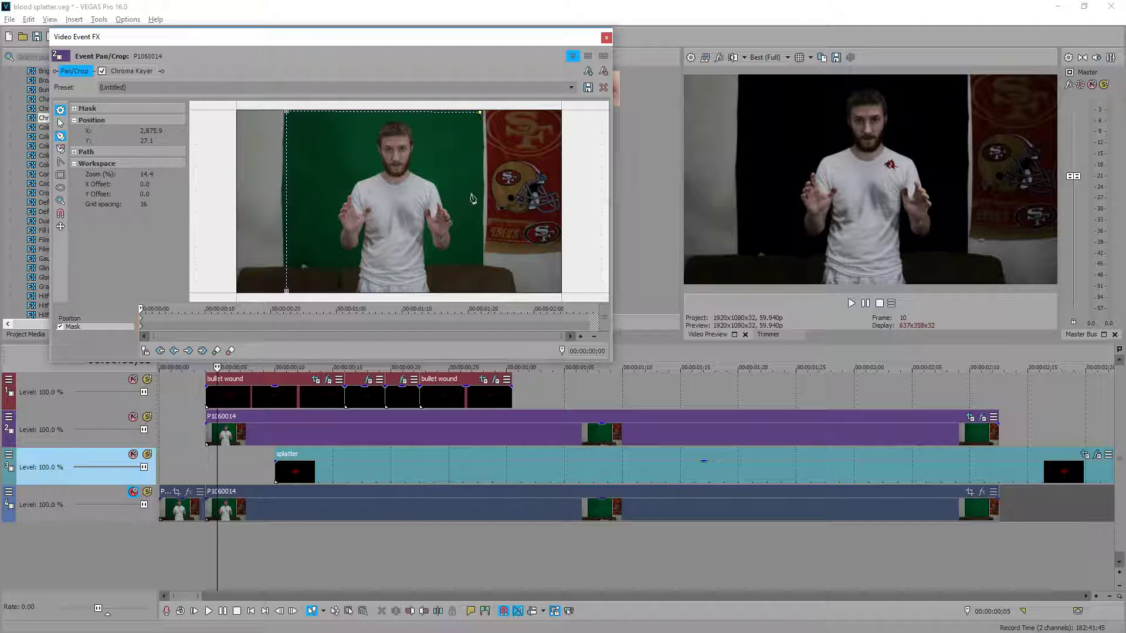
pyautogui.click(481, 291)
pyautogui.click(286, 291)
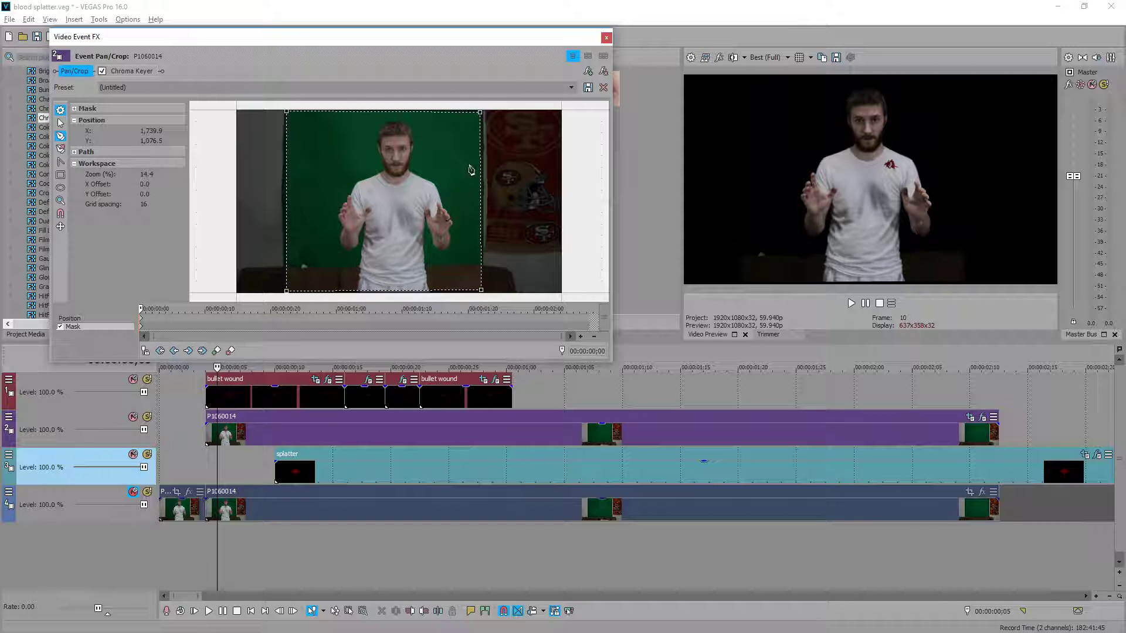
pyautogui.click(606, 38)
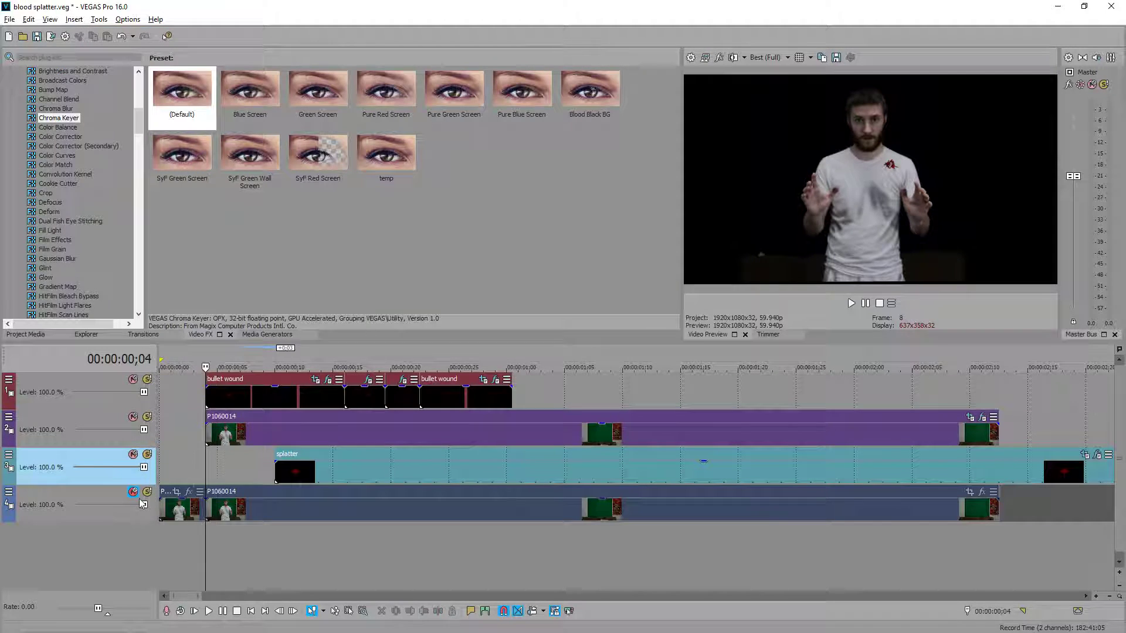
# - Unmute the original footage track and play through the gunshot to check the splatter behind the actor, going back to 00:00:00;15
pyautogui.click(133, 491)
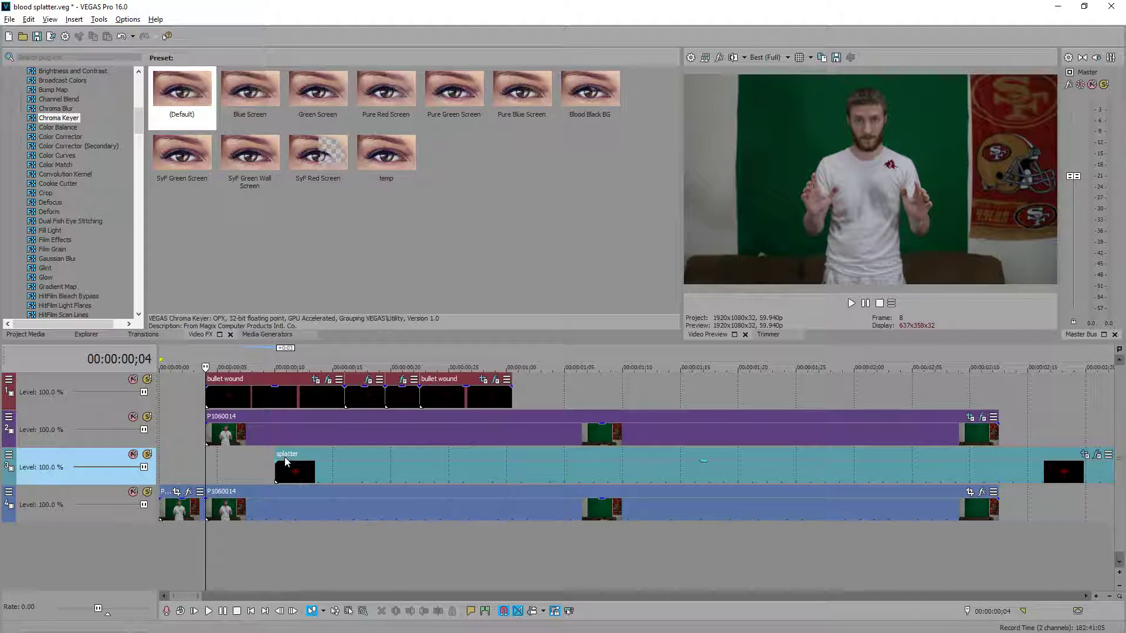
pyautogui.press('space')
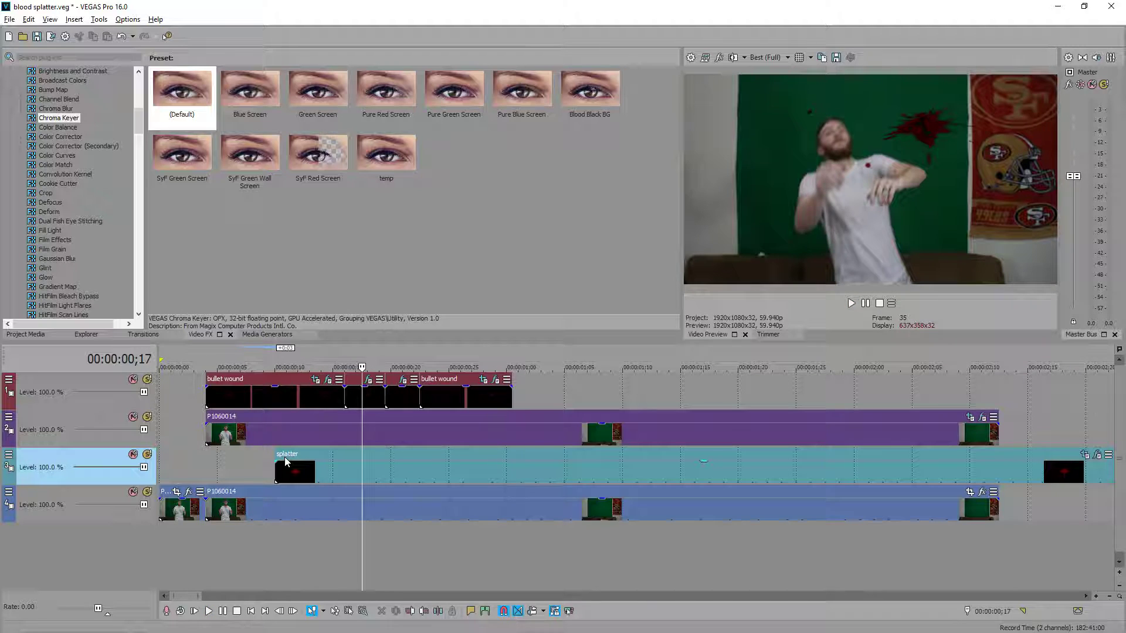
pyautogui.press('Left')
pyautogui.press('Left')
pyautogui.press('Left')
pyautogui.press('Left')
pyautogui.press('Left')
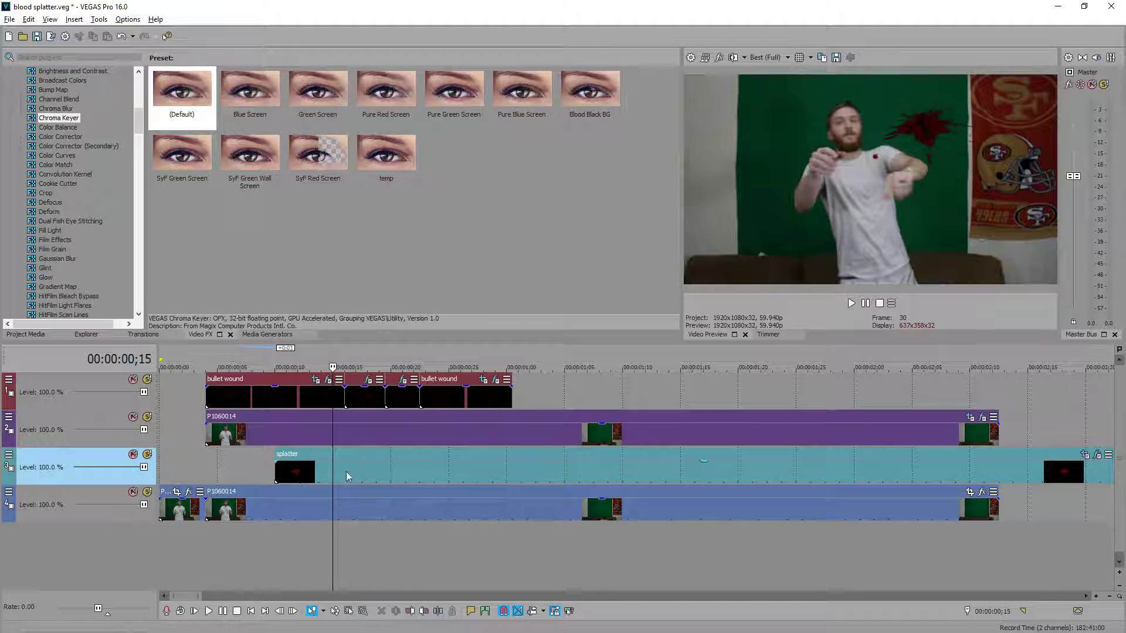
# - Shift the splatter clip's Pan/Crop frame so the splatter sits in the middle of the green screen directly behind the actor's chest
pyautogui.click(1085, 455)
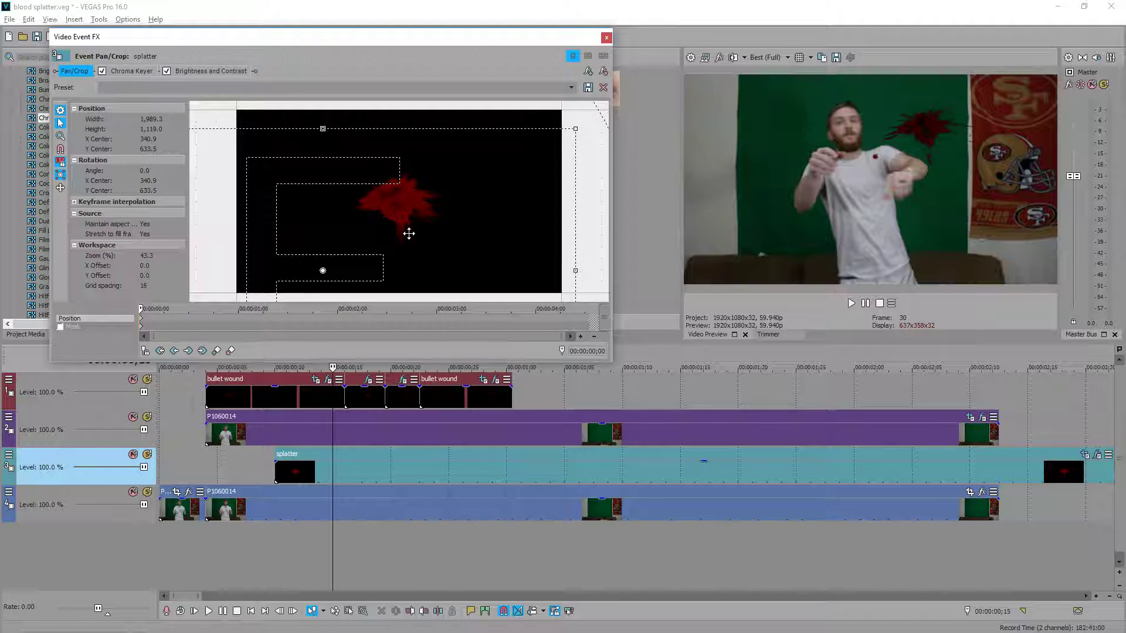
pyautogui.moveTo(329, 227); pyautogui.dragTo(377, 174)
pyautogui.click(607, 39)
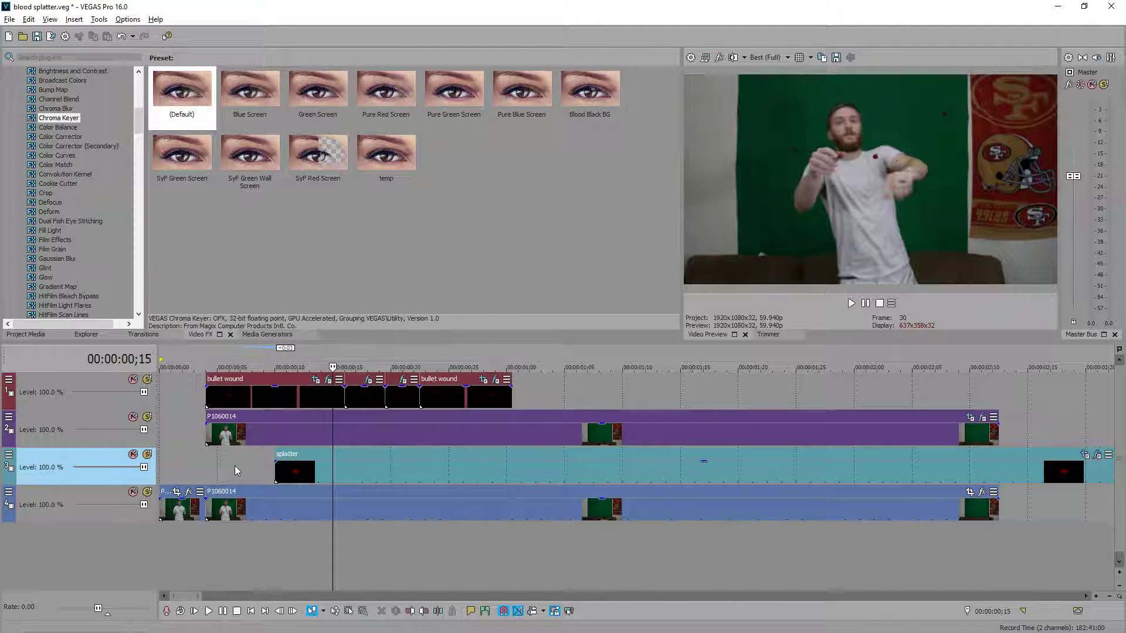
# - Play the composite repeatedly from just before the bullet wound to check the repositioned splatter behind the keyed actor
pyautogui.click(168, 467)
pyautogui.press('space')
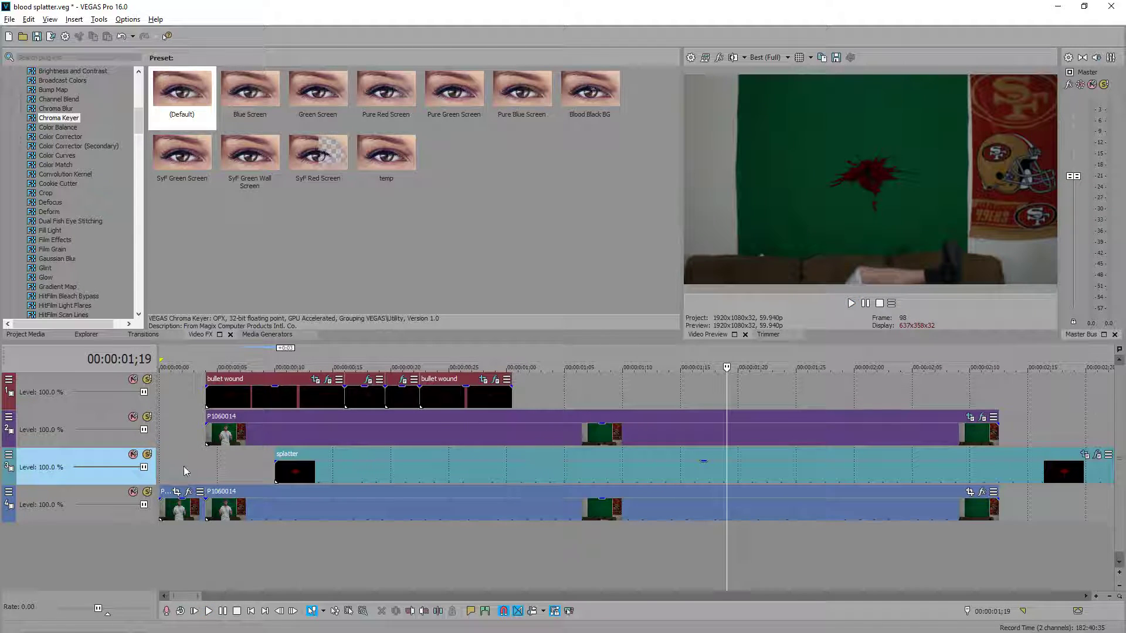
pyautogui.click(183, 466)
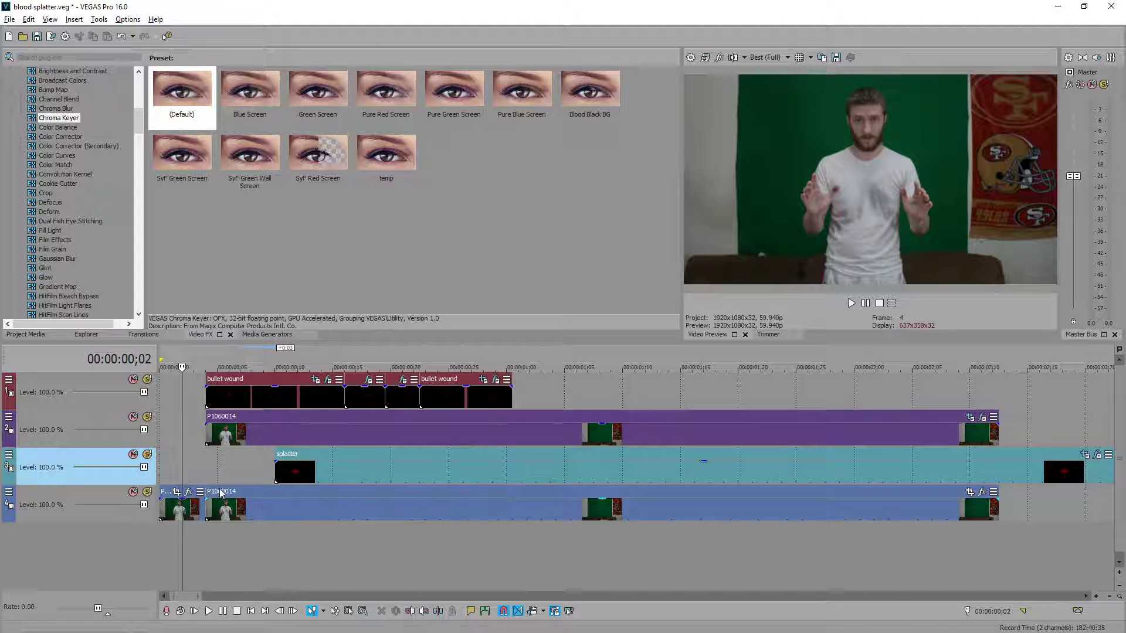
pyautogui.click(189, 463)
pyautogui.press('space')
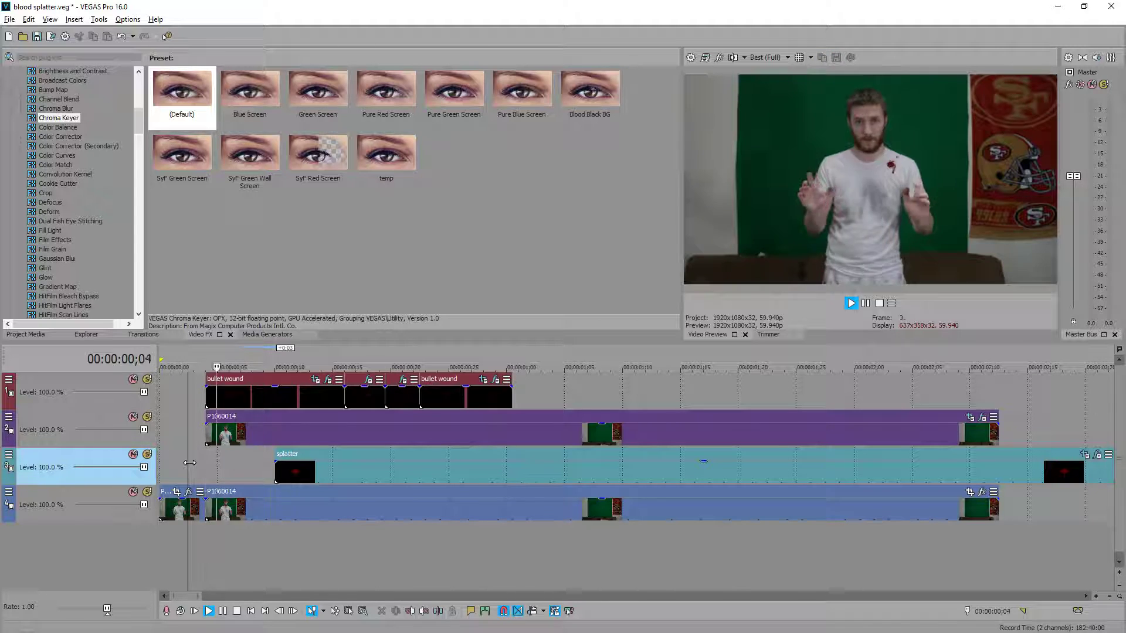
pyautogui.click(194, 462)
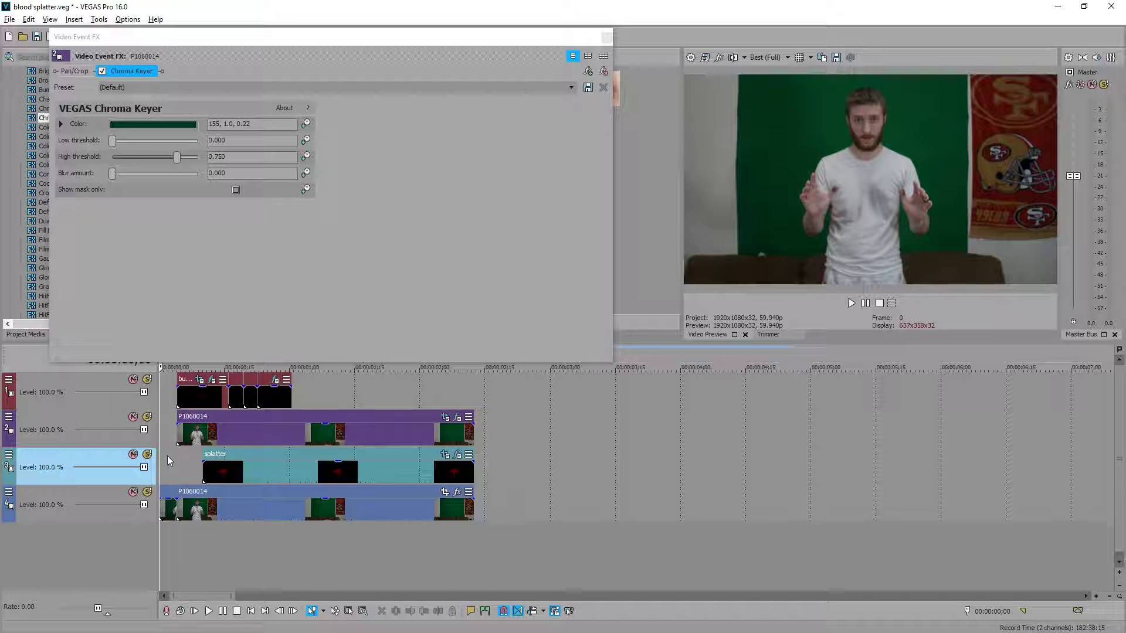
pyautogui.click(167, 455)
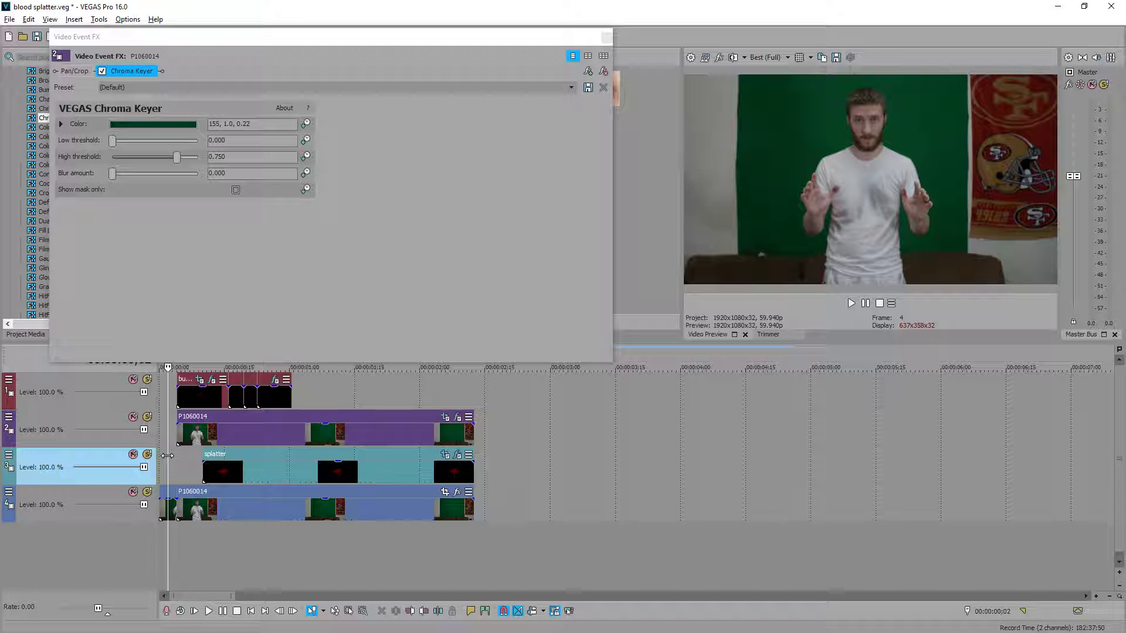